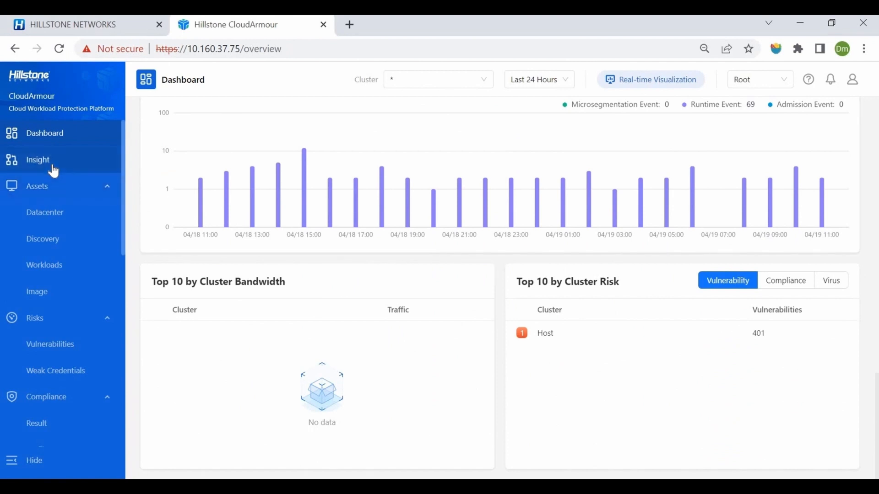
In Insight, review the new insight filter form without saving, and view the default filter's graph with its detection source options.
left_click(53, 162)
scroll(420, 228, "down", 1)
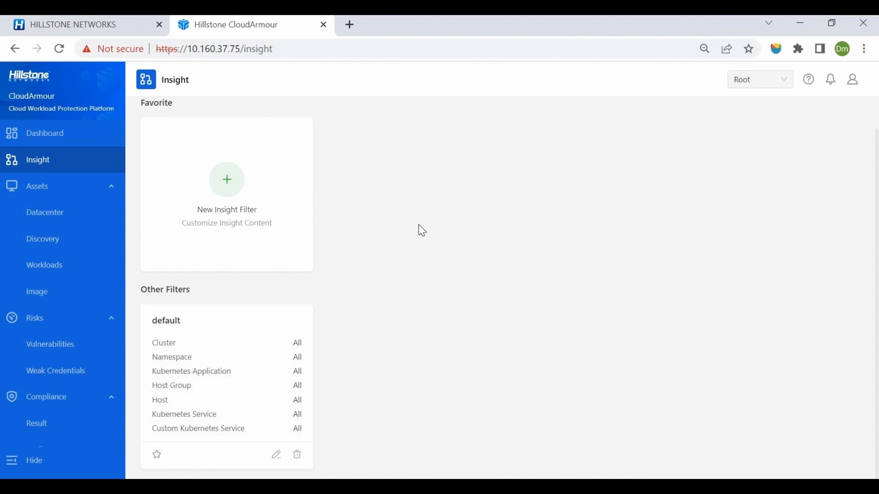
left_click(232, 188)
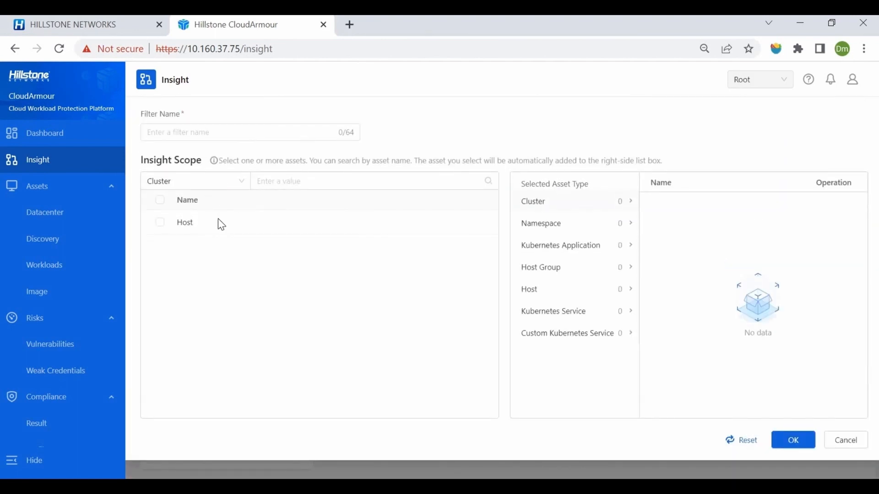
left_click(588, 338)
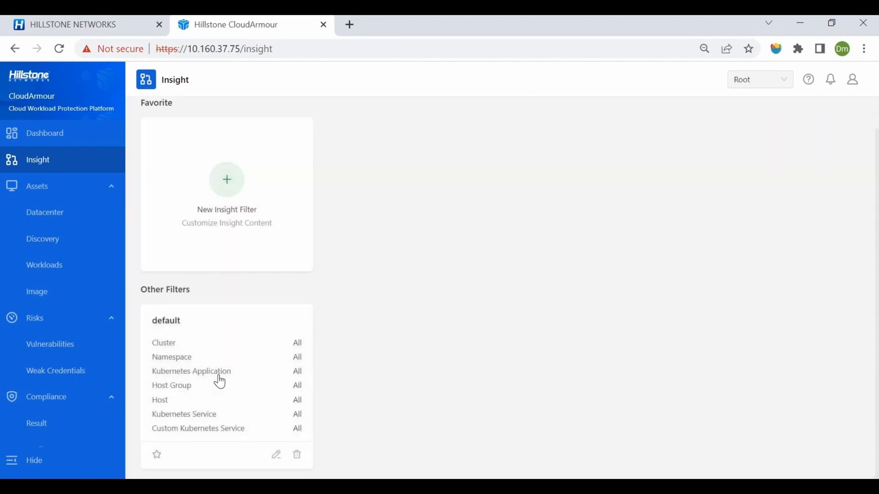
left_click(233, 390)
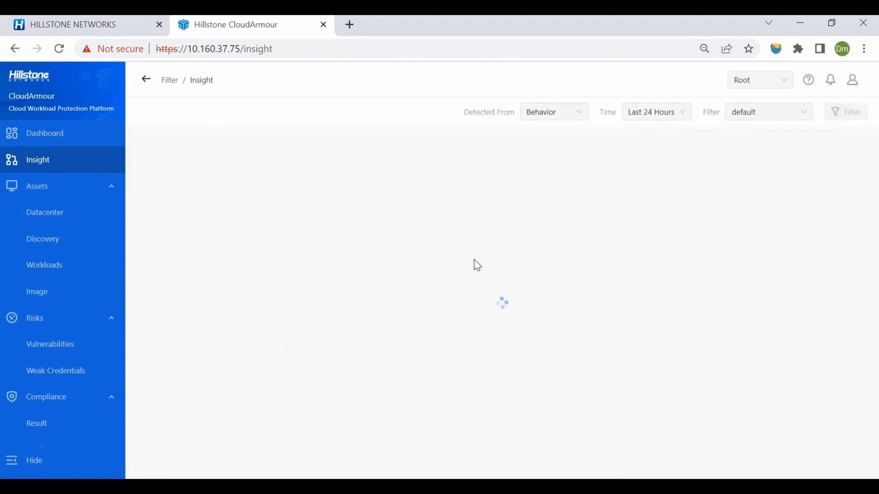
left_click(577, 119)
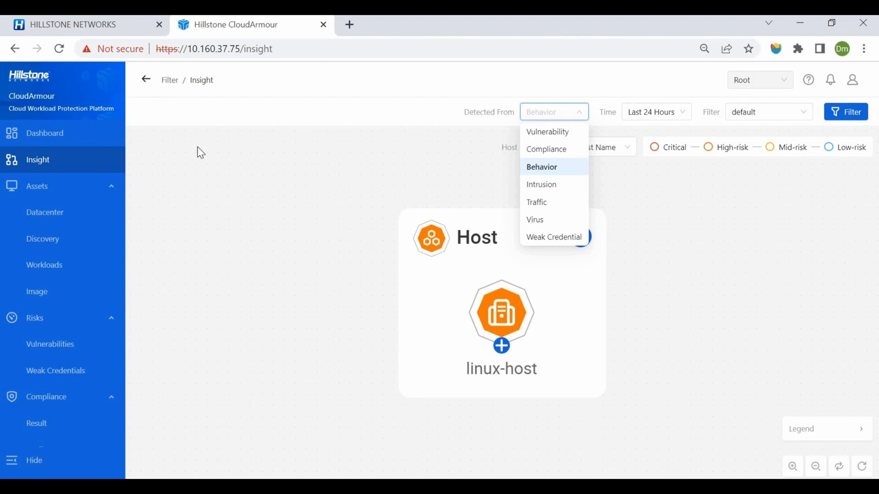
In the Datacenter assets, expand the Host cluster and its linux-host group, and view the packages of host cs7-177.
left_click(50, 214)
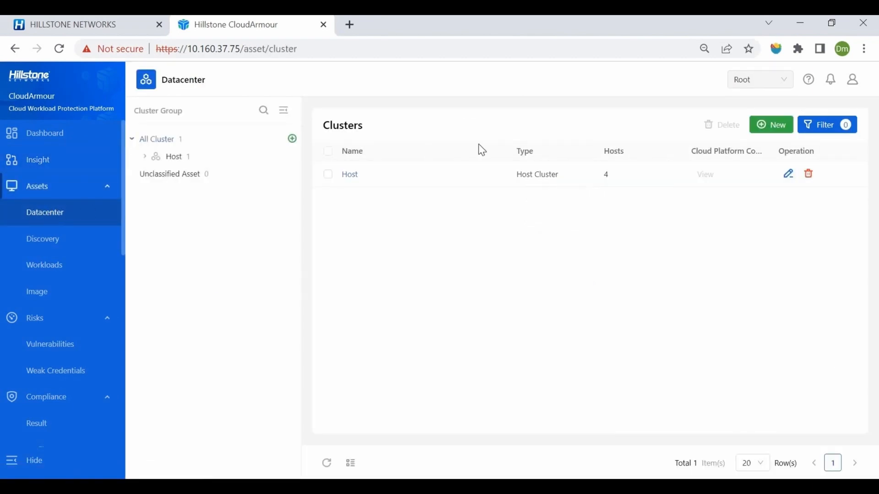
left_click(163, 160)
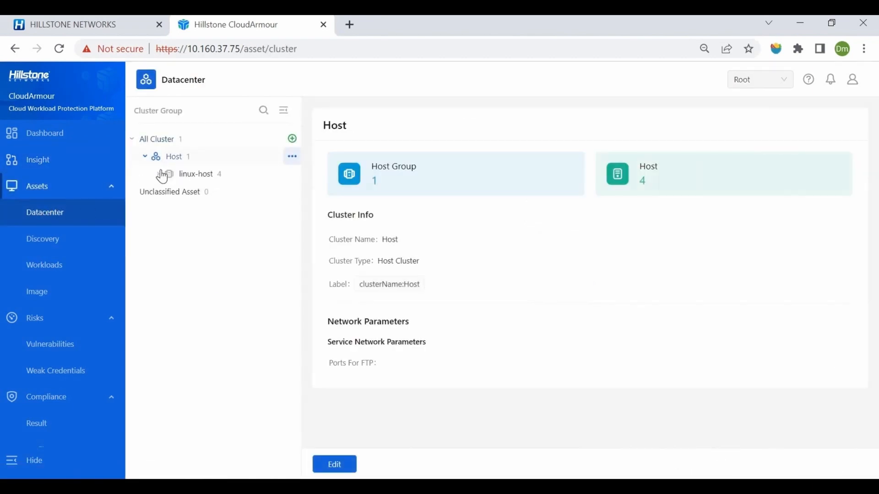
left_click(160, 176)
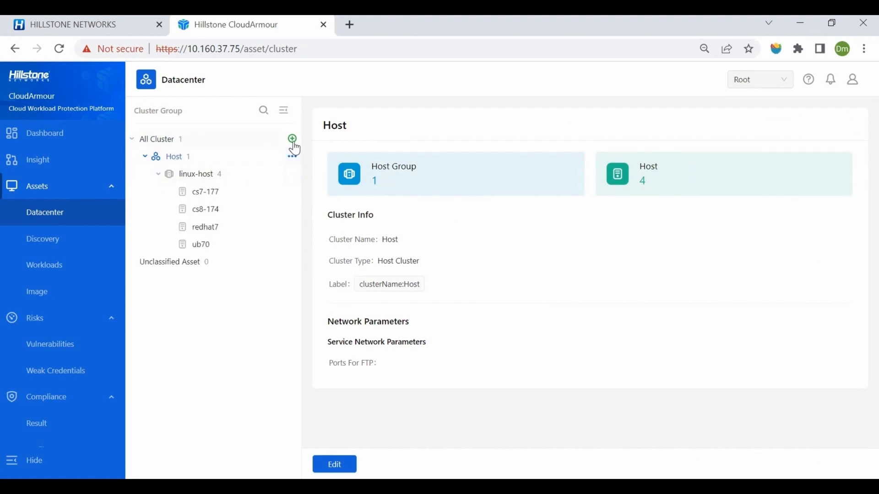
left_click(211, 199)
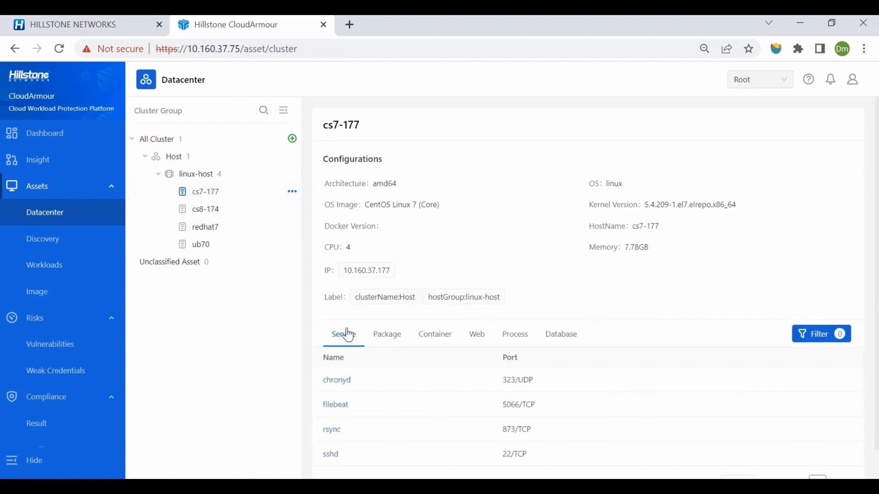
left_click(383, 340)
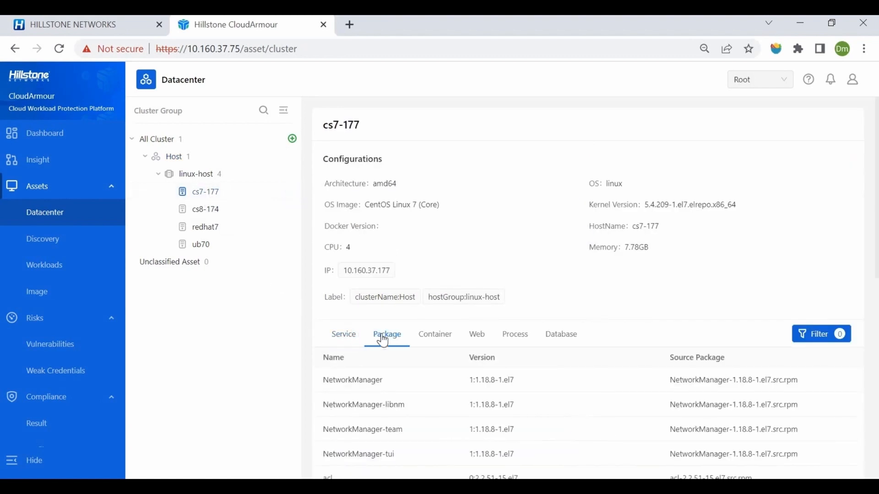
Review the web, database, process and service inventories in asset Discovery.
left_click(79, 246)
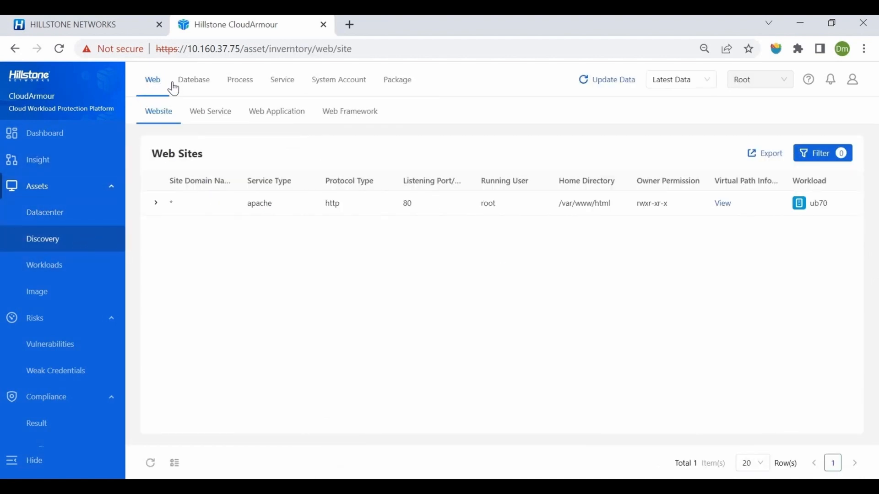
left_click(208, 86)
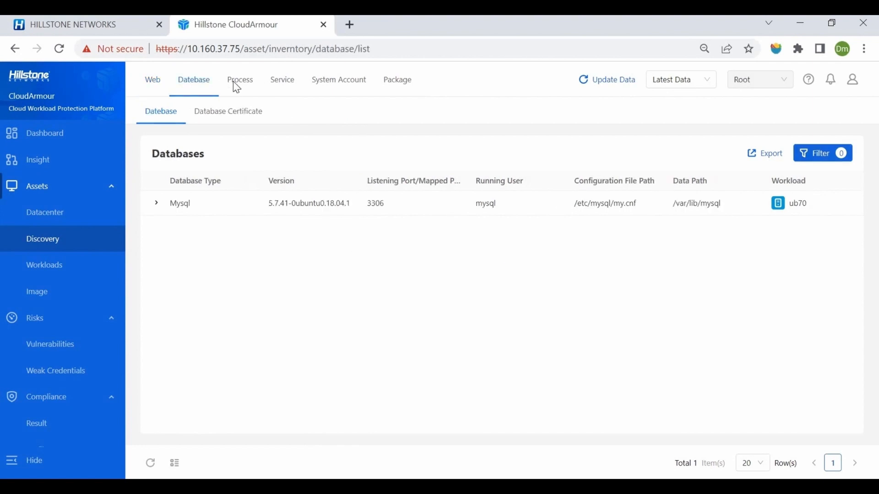
left_click(238, 84)
left_click(293, 87)
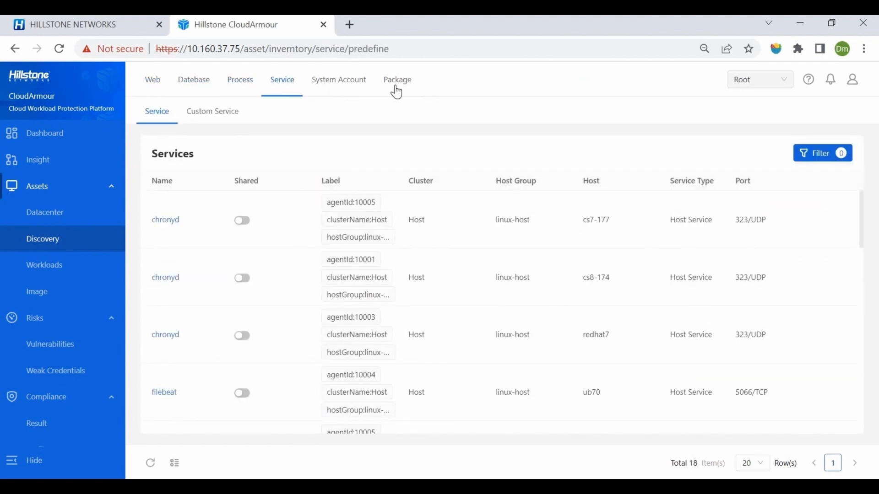
View the host list under Workloads and the configured image registries.
left_click(78, 277)
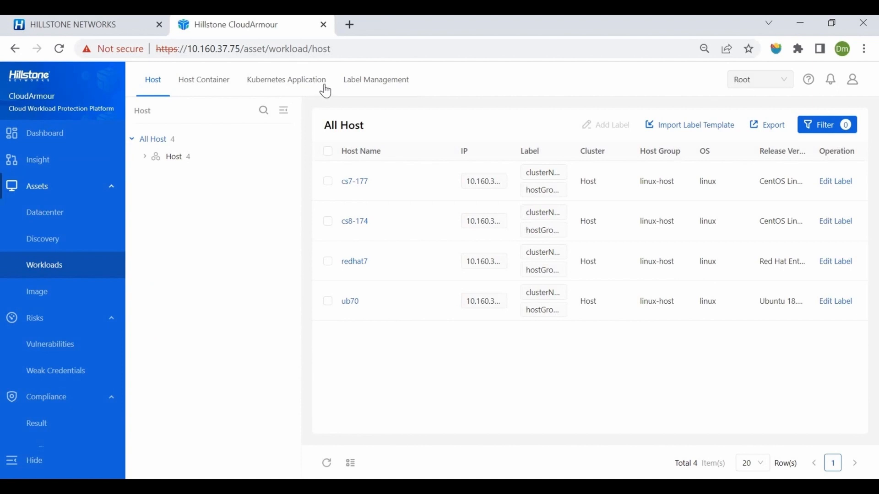
left_click(54, 297)
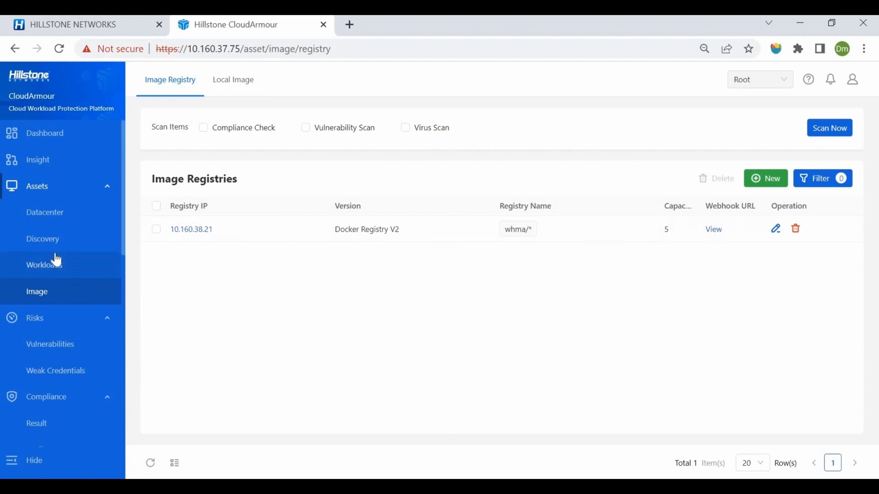
Review the vulnerability trends and host scan results, and look at the new host scan task form without saving it.
scroll(59, 228, "down", 3)
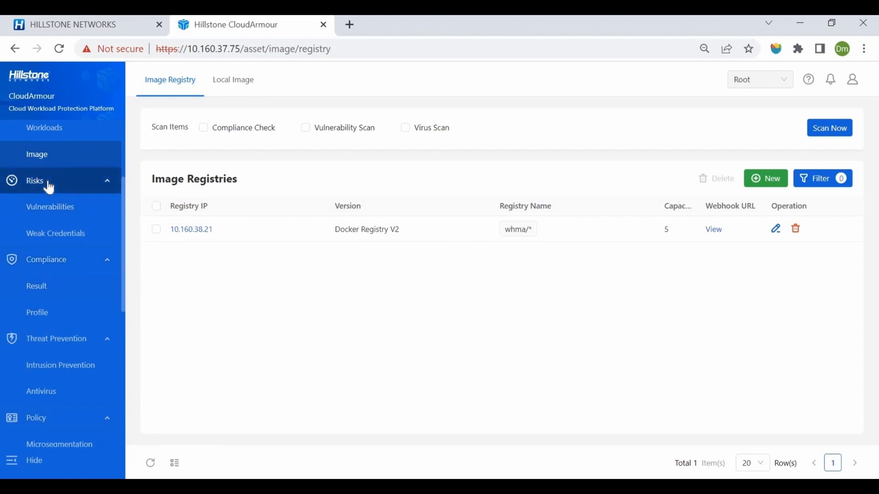
left_click(36, 211)
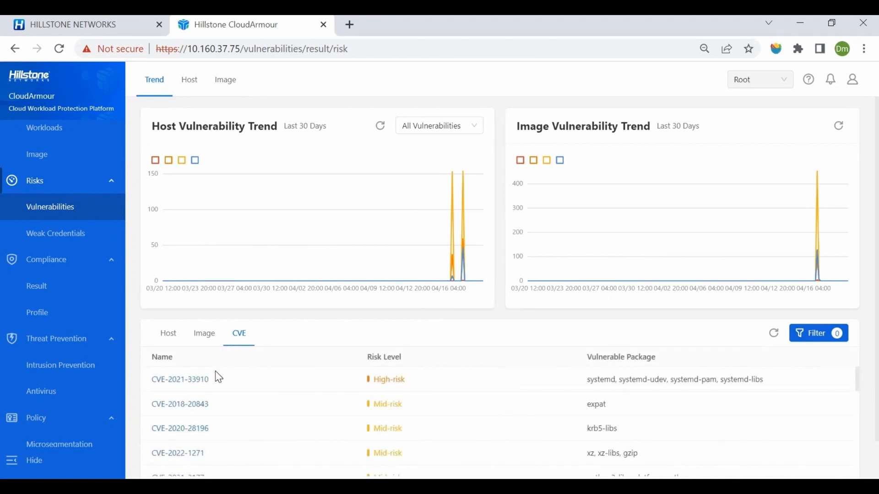
left_click(190, 87)
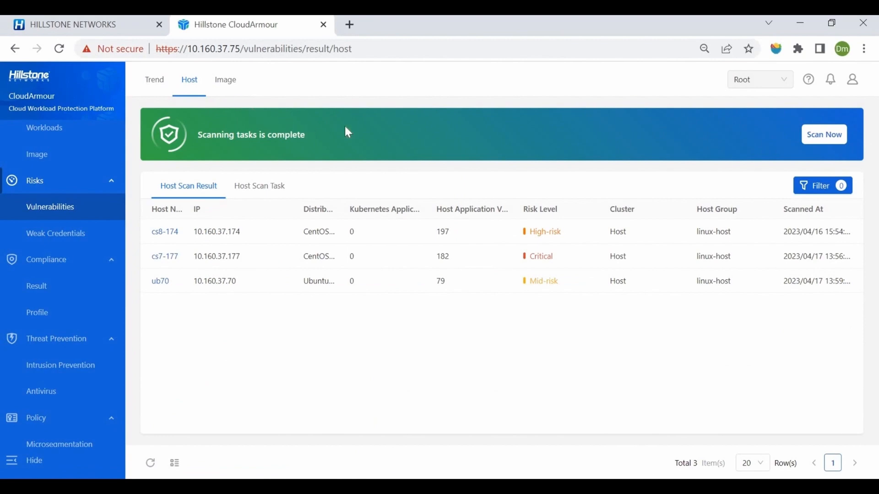
left_click(826, 143)
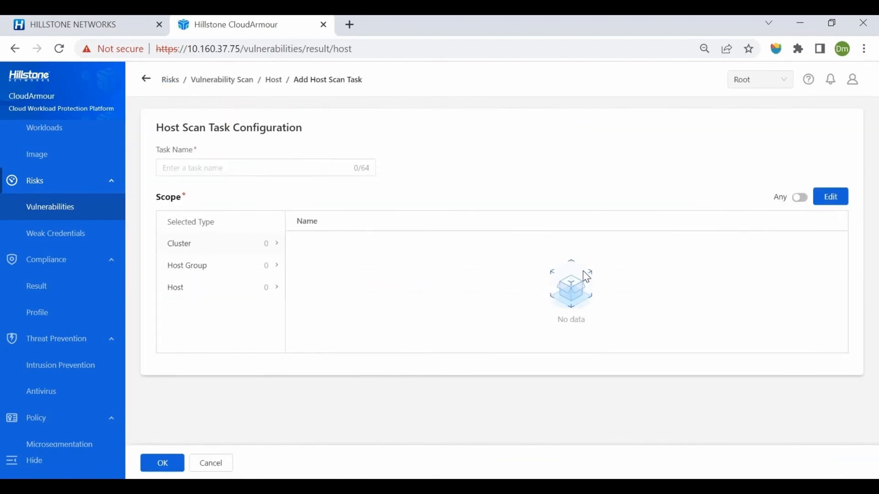
left_click(223, 466)
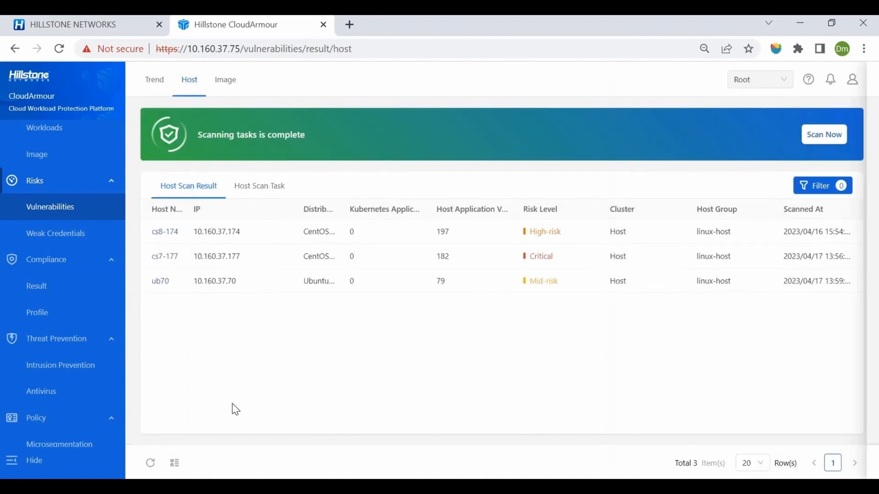
View the vulnerability details of host cs8-174, followed by the host scan task list and the image scan results.
left_click(225, 238)
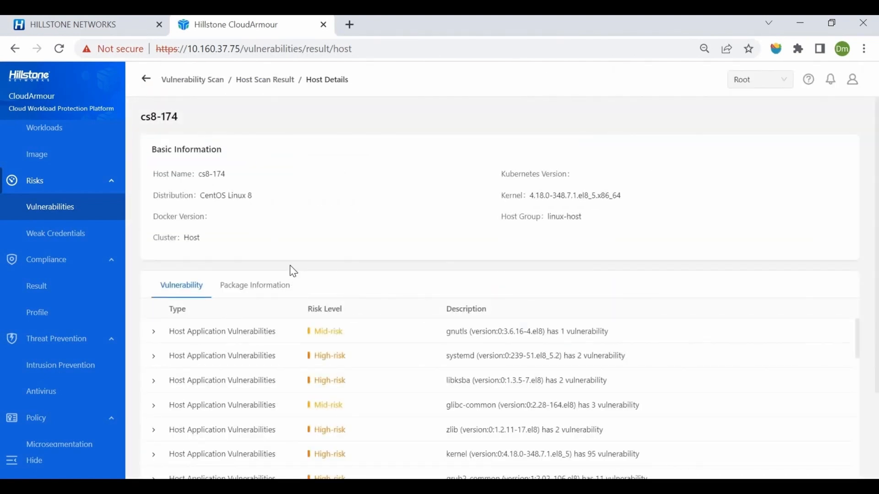
left_click(145, 79)
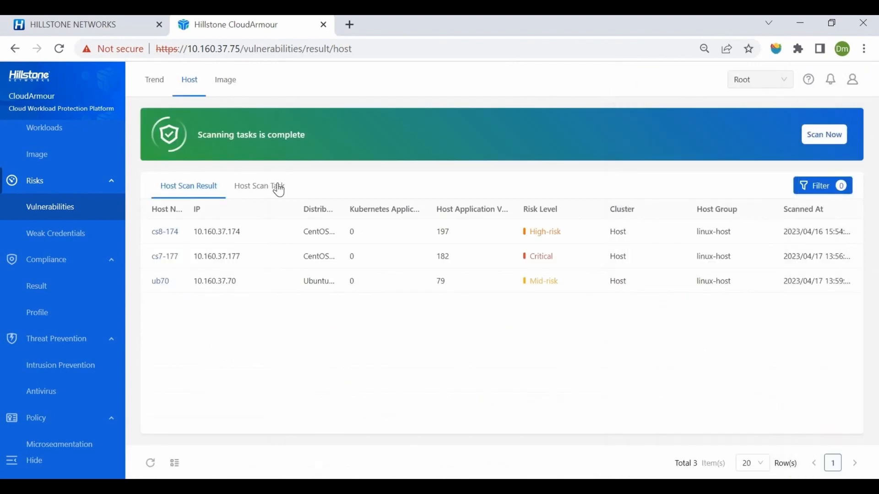
left_click(276, 188)
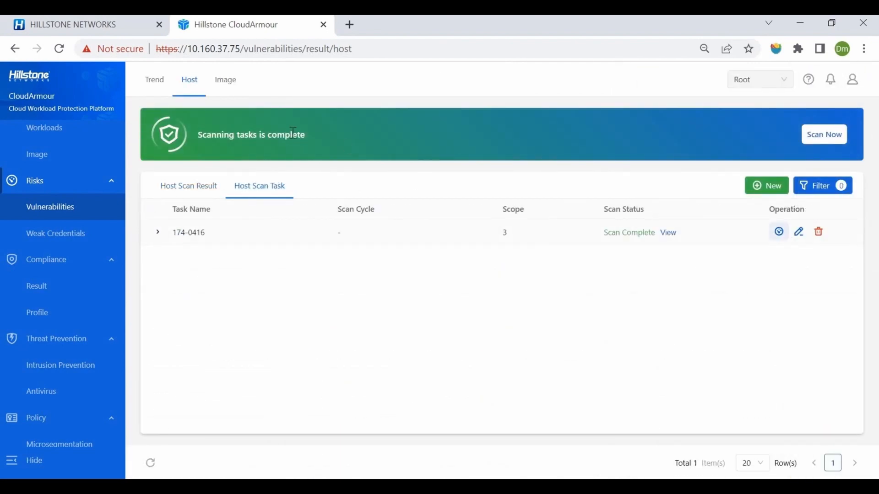
left_click(224, 79)
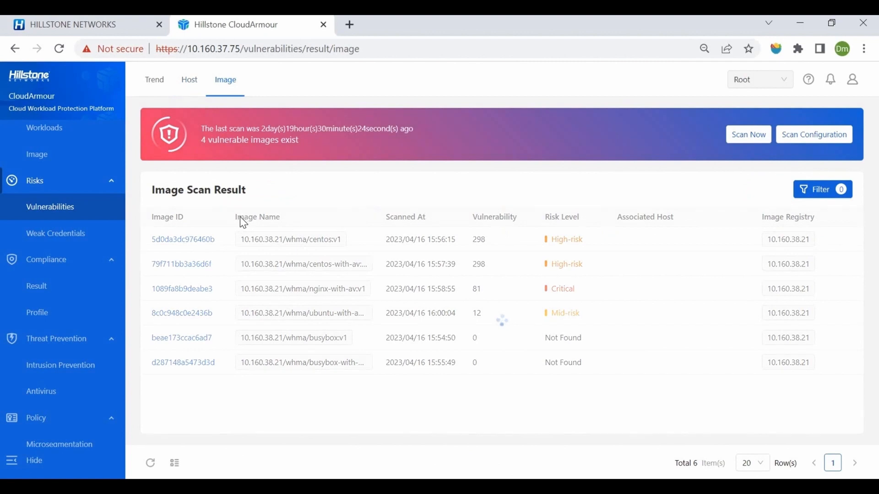
View the weak credential scan results and expand the accounts found on workload cs8-174.
left_click(70, 238)
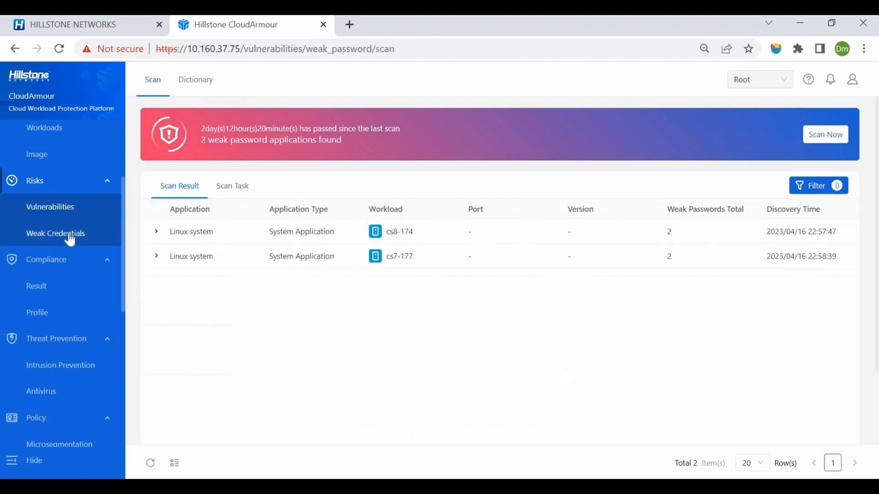
left_click(156, 234)
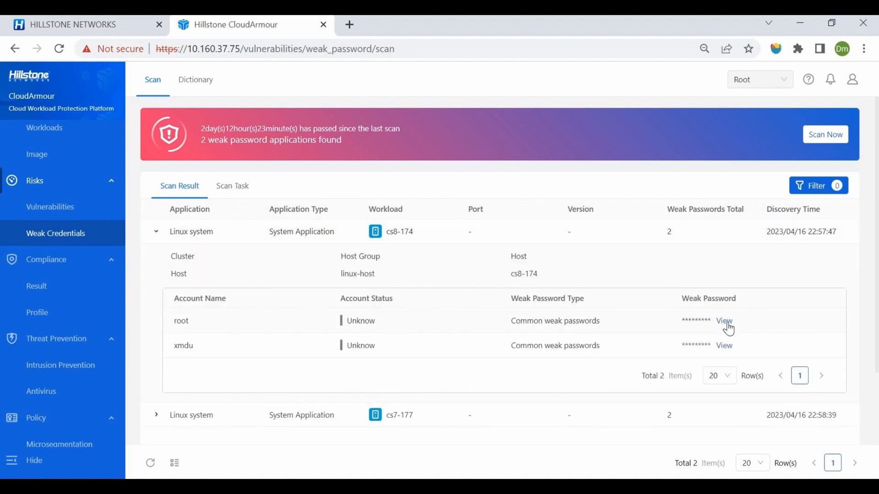
Review the weak credential scan task form and its dictionary choices without saving, and view the list of dictionaries.
left_click(812, 138)
scroll(292, 293, "down", 2)
left_click(266, 272)
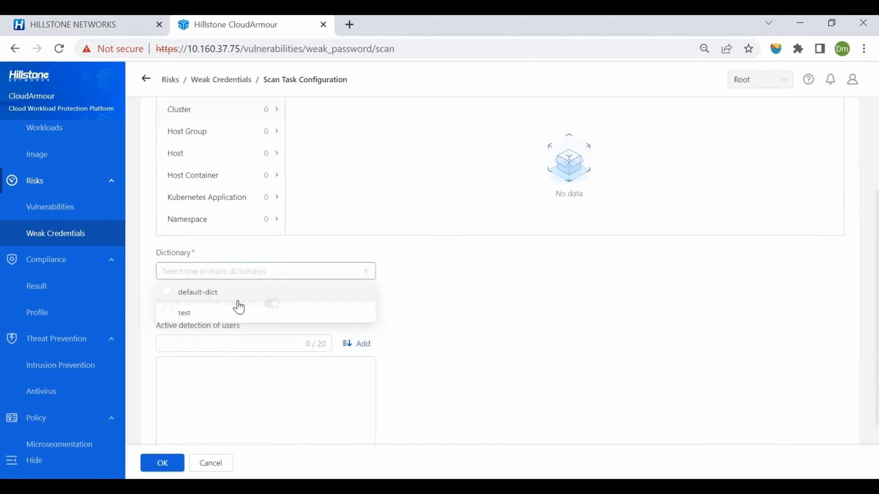
left_click(216, 466)
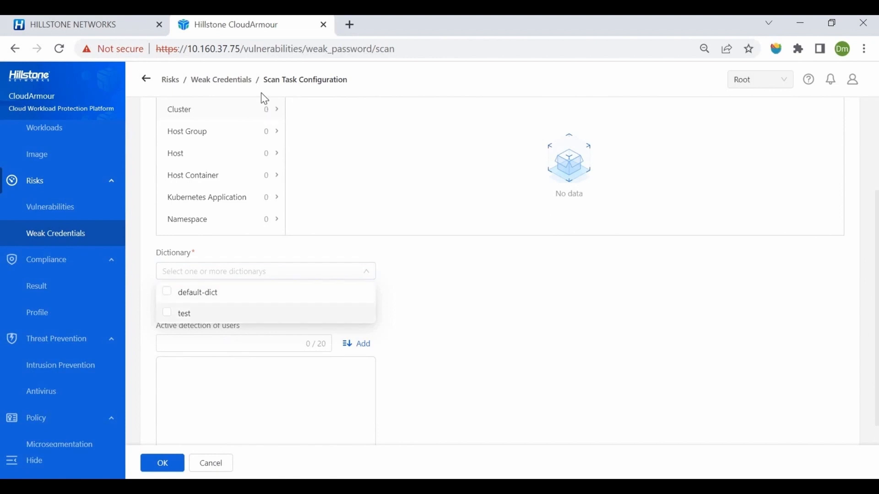
left_click(209, 83)
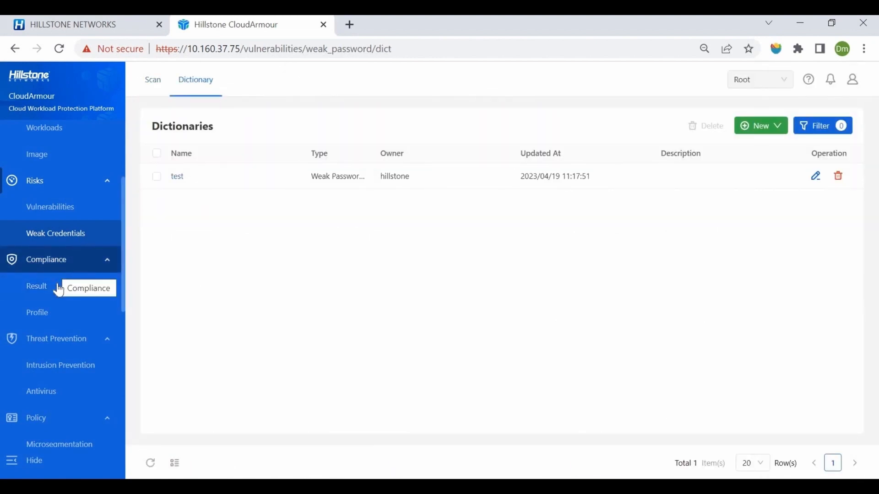
Review the compliance results and the compliance profile pages, ending at the list of compliance templates.
left_click(56, 288)
left_click(62, 312)
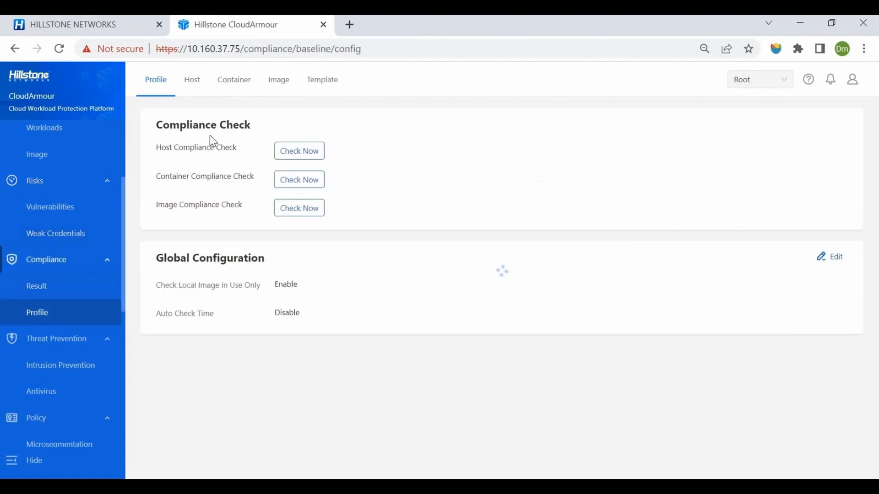
left_click(231, 84)
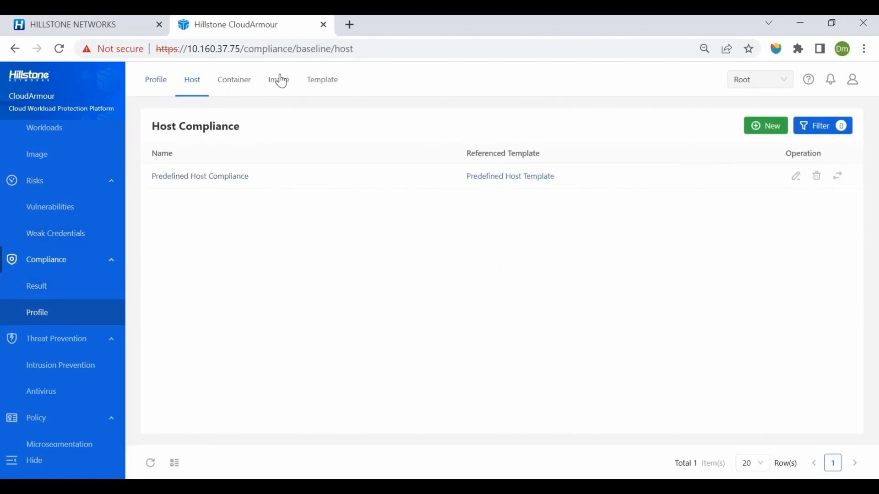
left_click(319, 88)
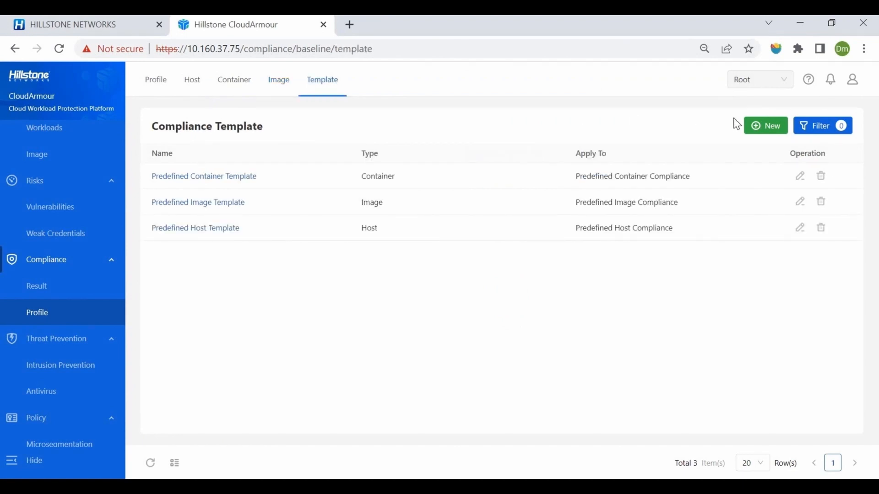
Examine the compliance actions offered for a new template of type Container, and cancel the template form.
left_click(765, 126)
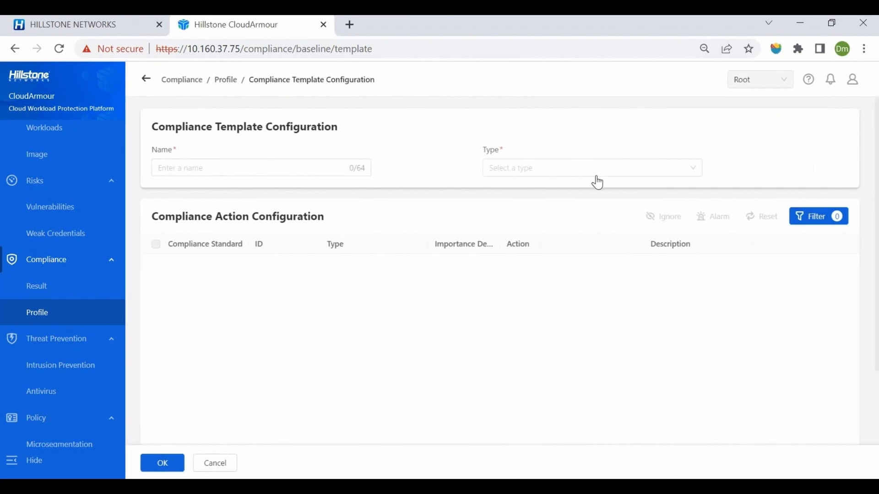
left_click(593, 172)
left_click(522, 210)
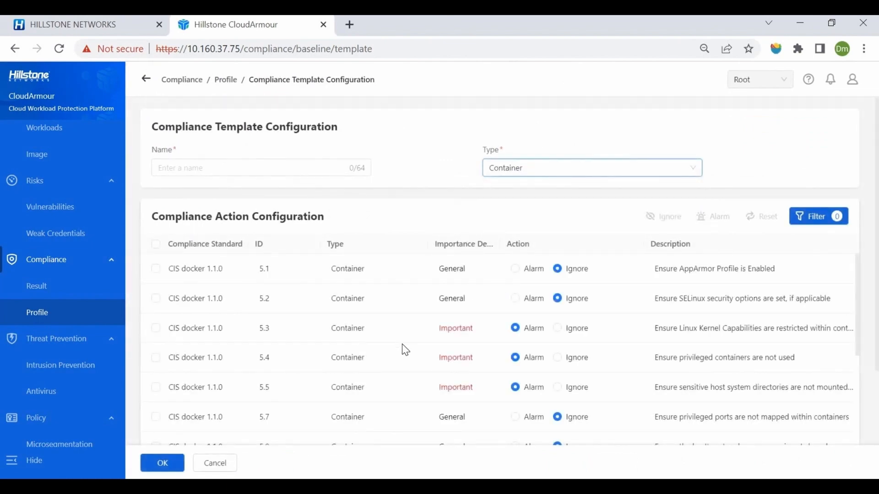
scroll(581, 347, "down", 5)
left_click(222, 465)
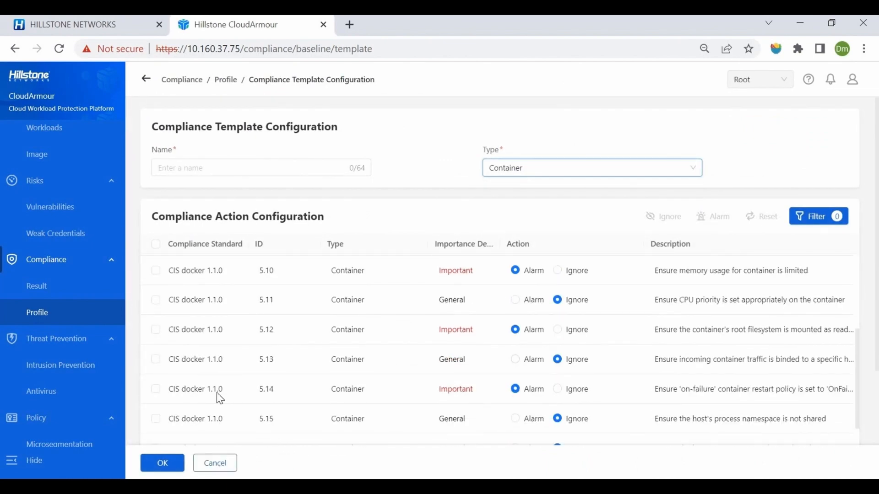
Revisit the compliance profile and the compliance result trend, and view the abnormal login events under intrusion prevention.
left_click(156, 82)
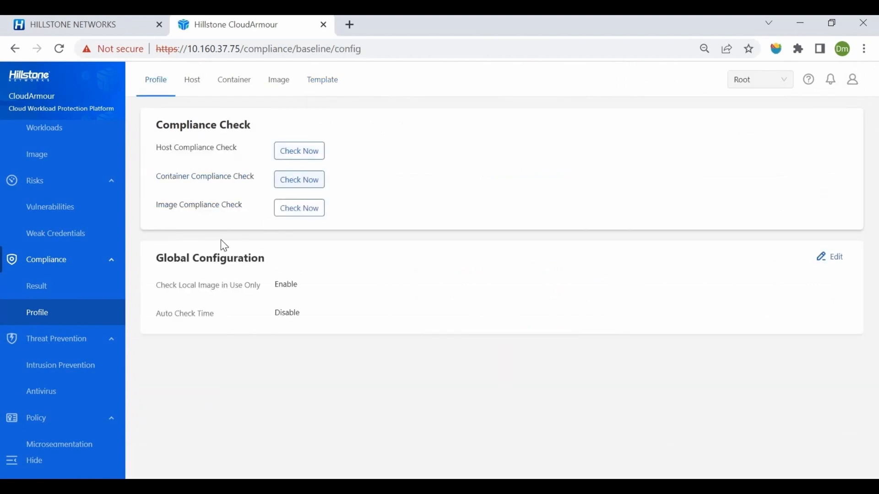
left_click(61, 292)
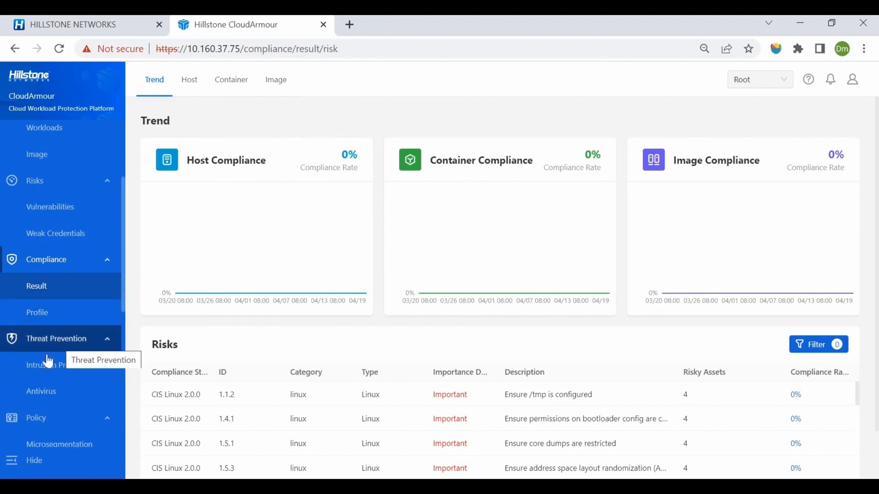
scroll(55, 257, "down", 3)
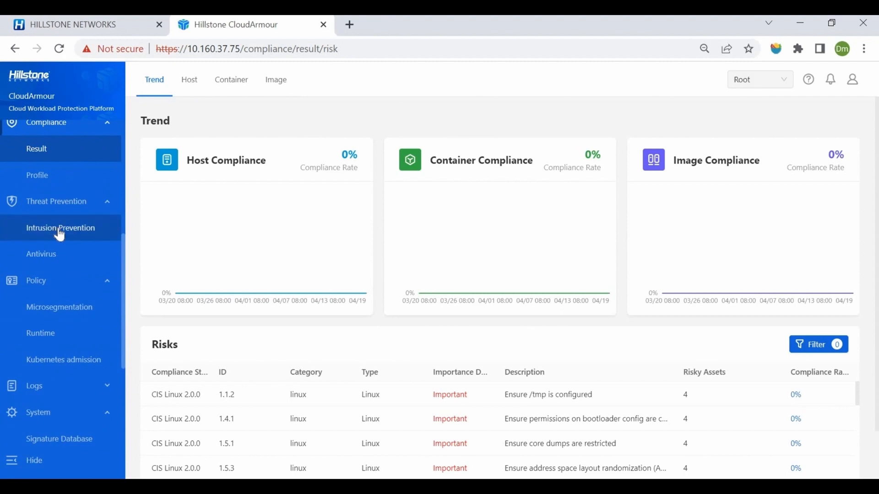
left_click(88, 231)
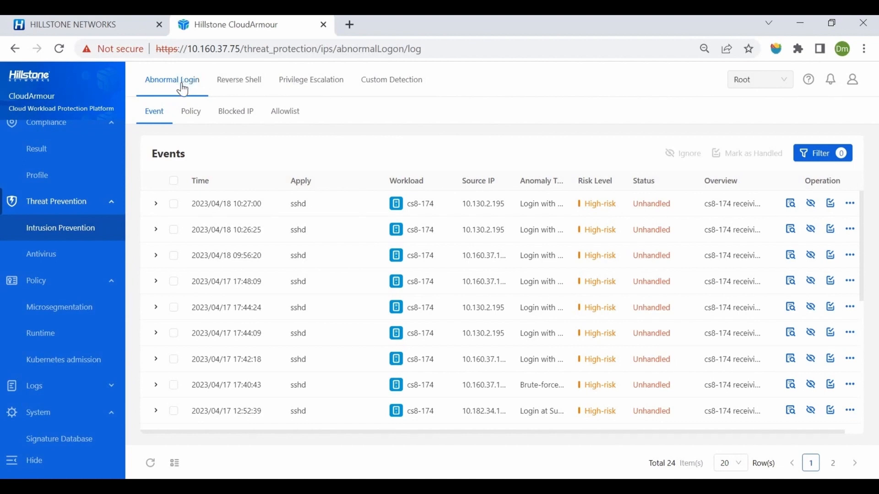
Examine the new abnormal login policy form, enabling Brute-force Attack to inspect its thresholds and actions, and cancel without saving.
left_click(191, 112)
left_click(765, 153)
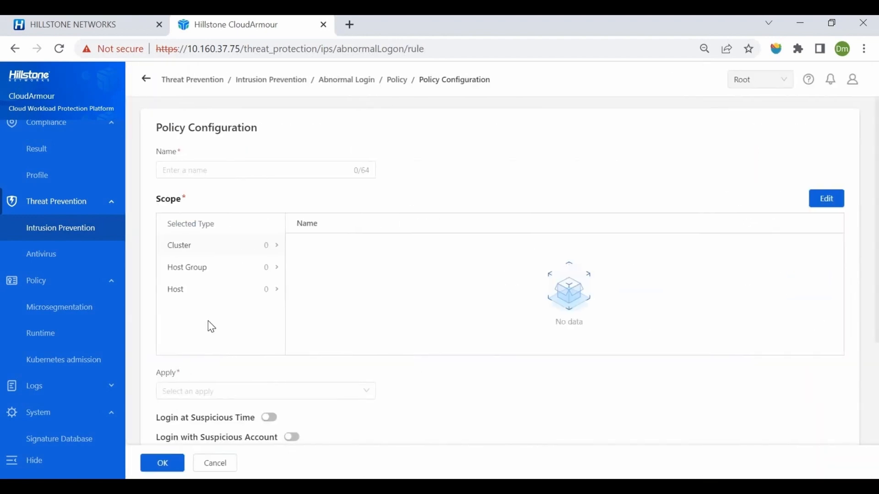
scroll(233, 296, "down", 3)
left_click(229, 254)
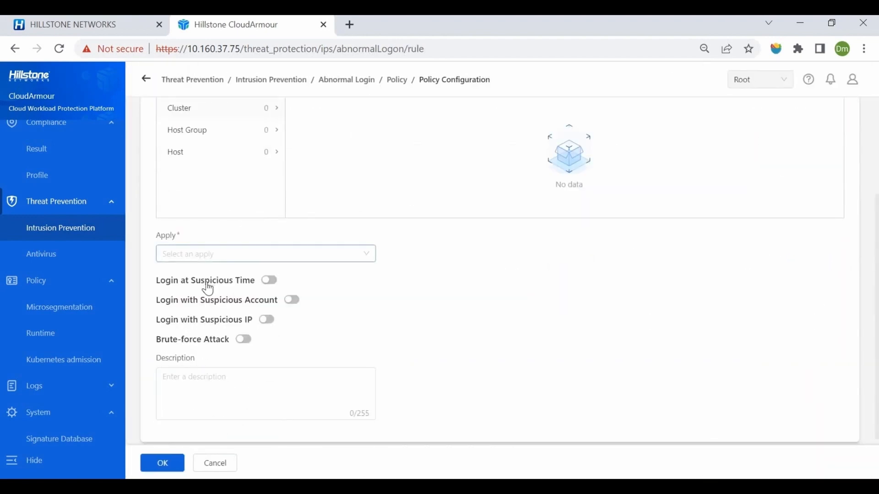
left_click(250, 357)
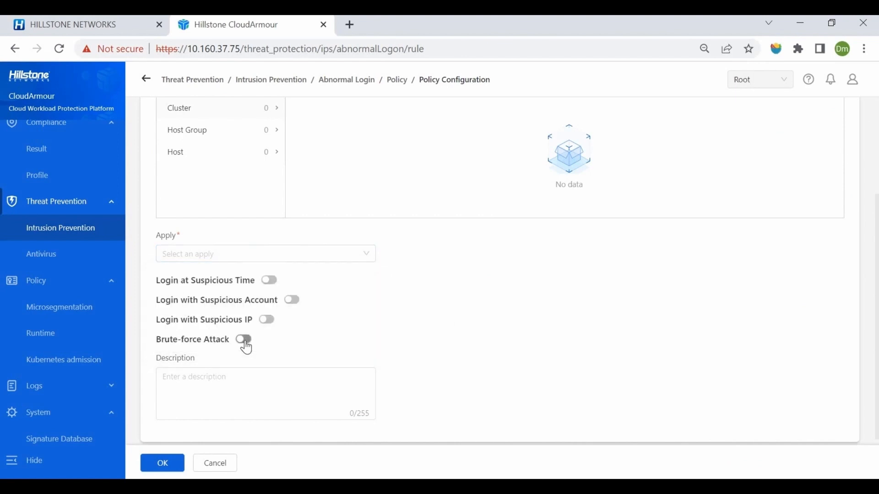
left_click(244, 339)
scroll(225, 343, "down", 2)
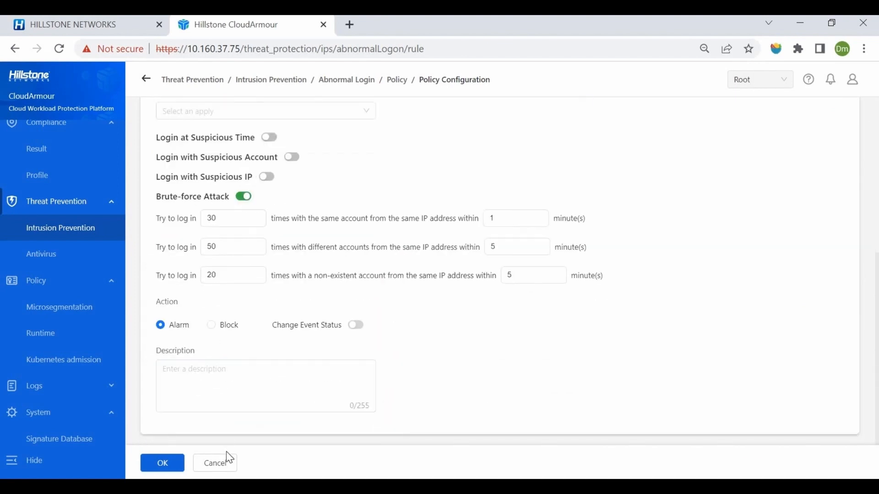
left_click(226, 463)
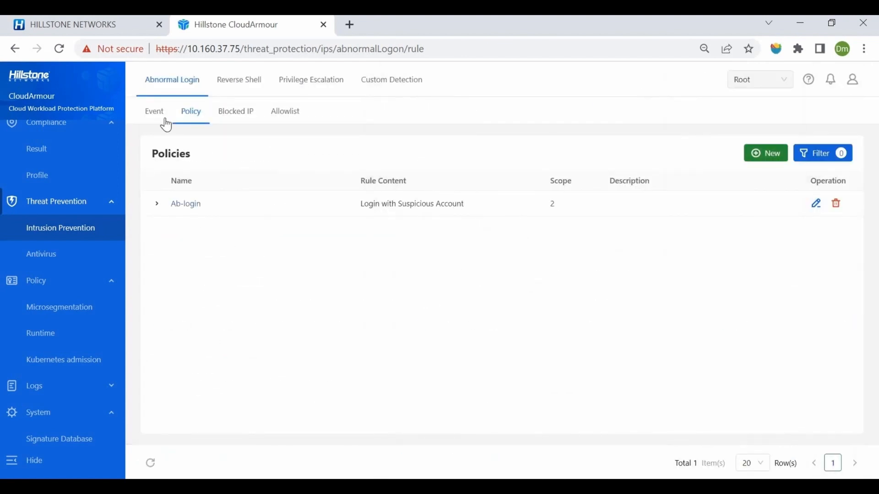
Review the abnormal login events, plus the events, signature database and policies of custom detection.
left_click(166, 120)
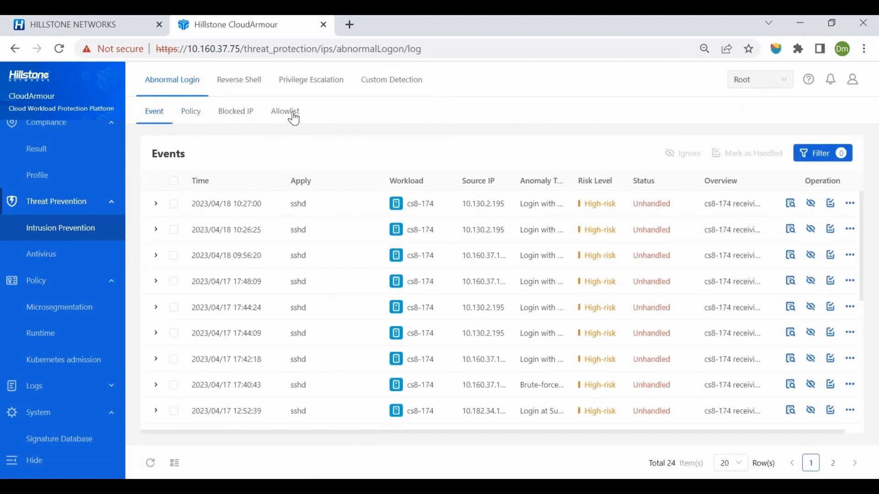
left_click(388, 91)
left_click(189, 113)
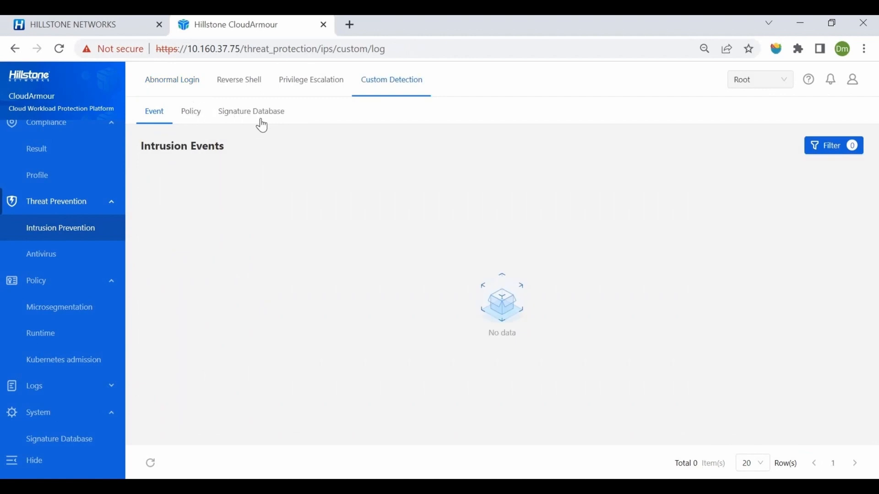
left_click(270, 126)
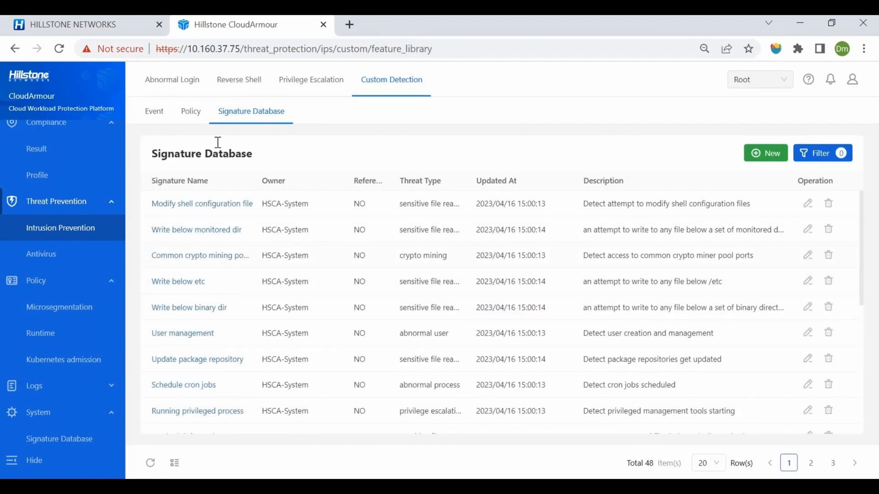
left_click(192, 120)
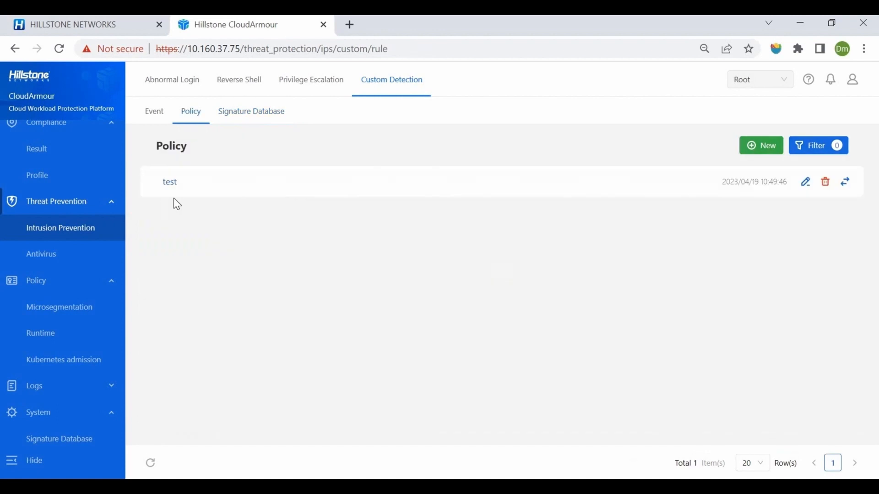
Review the antivirus virus trends, host detection record, trusted files and antivirus logs.
left_click(87, 253)
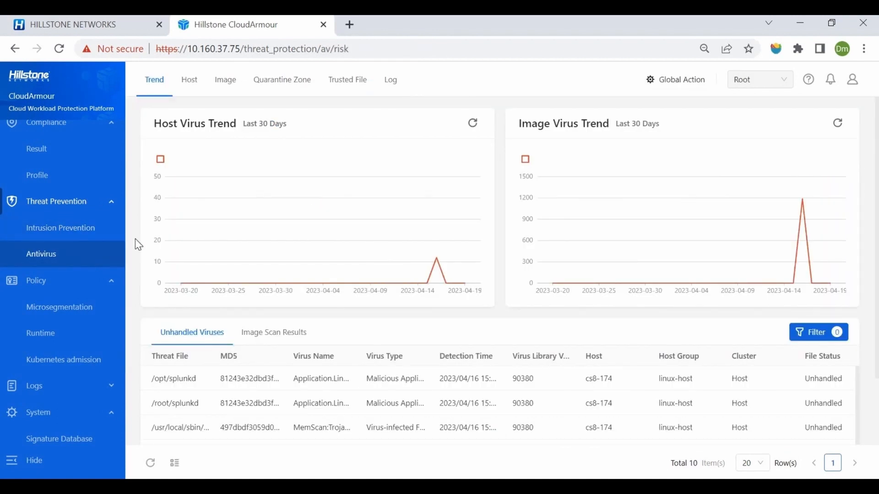
left_click(190, 81)
left_click(153, 210)
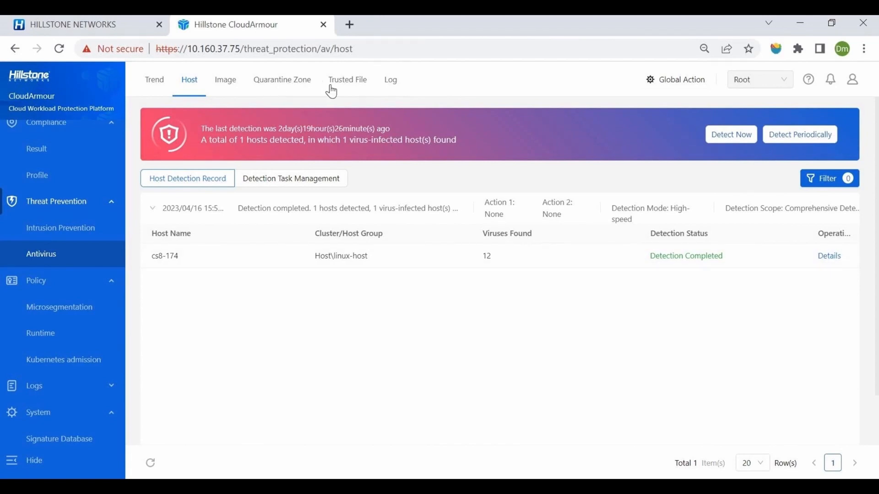
left_click(347, 86)
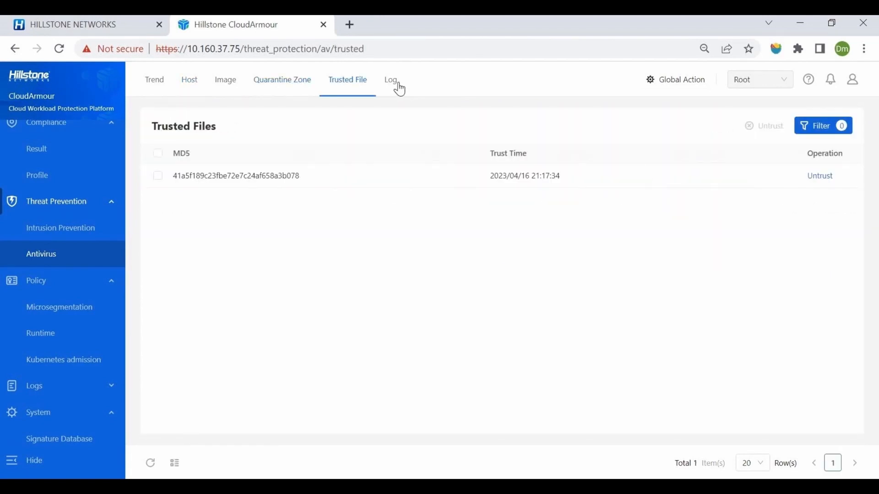
left_click(400, 89)
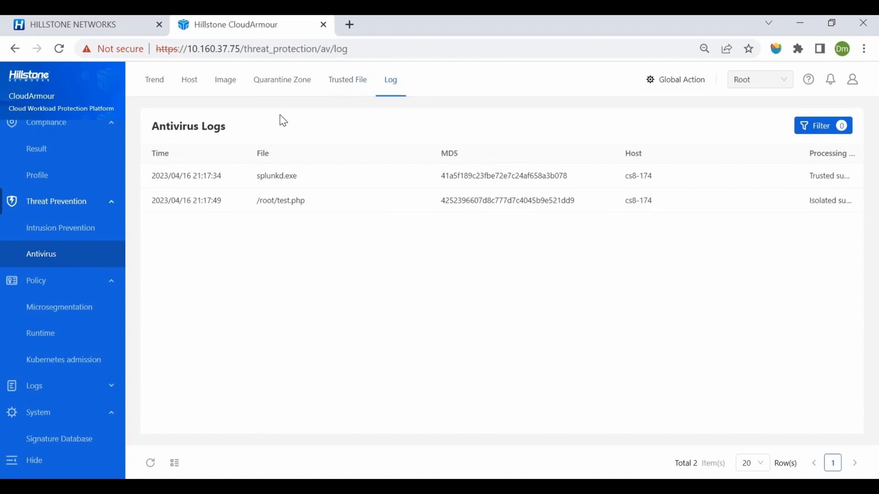
Review the policies in microsegmentation policy group "any", the Policy Helper and the customized address books.
left_click(47, 309)
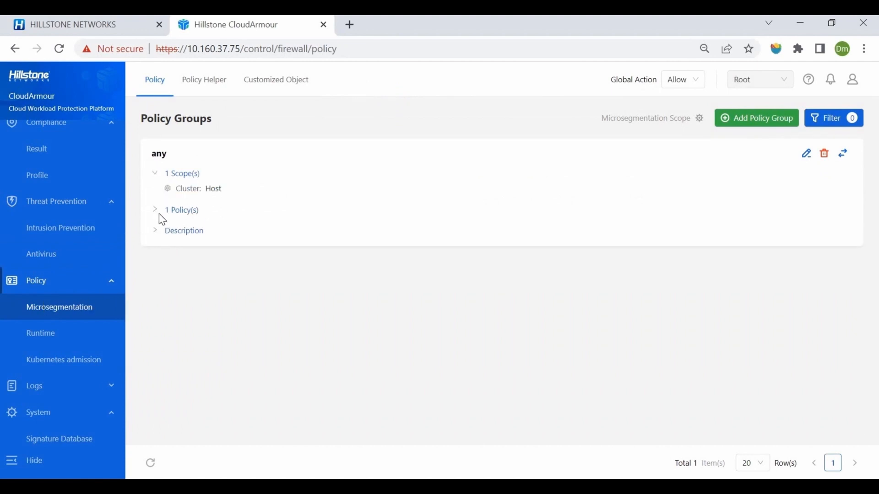
left_click(160, 213)
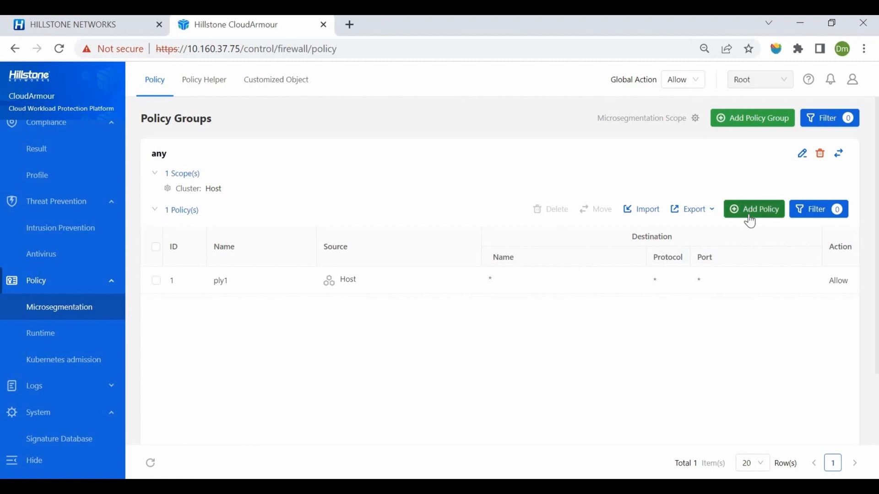
left_click(200, 85)
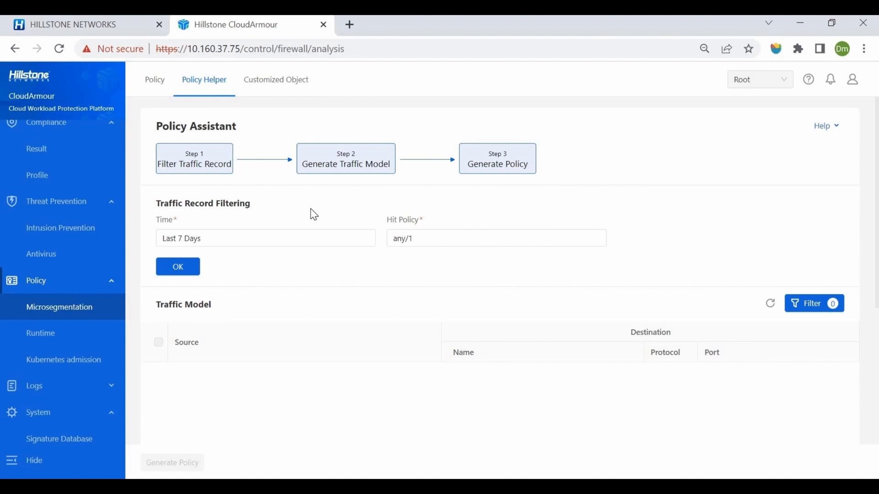
left_click(274, 85)
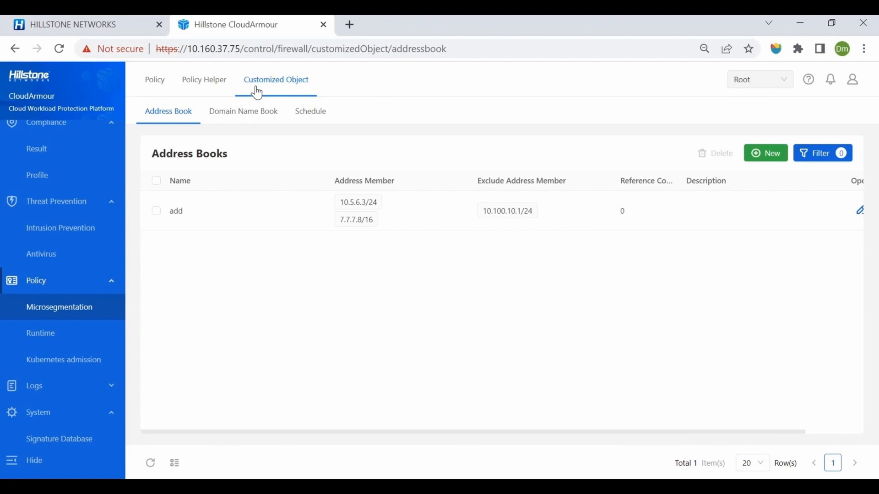
Expand the runtime behavior models of cs8-174 and redhat7, and examine the configuration form for a new custom rule.
left_click(100, 337)
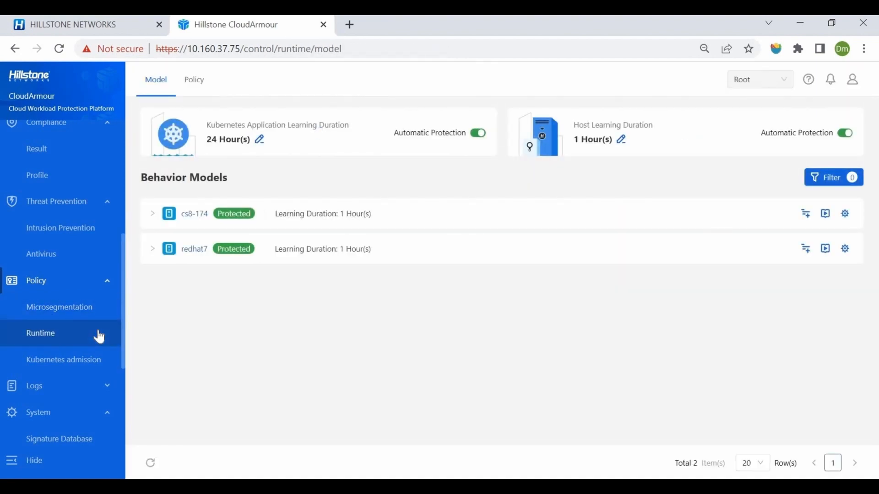
left_click(152, 214)
left_click(152, 289)
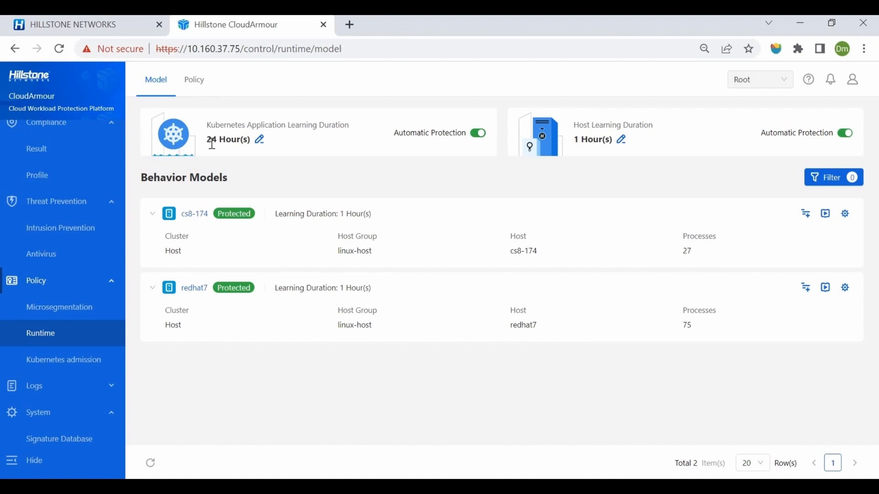
left_click(193, 89)
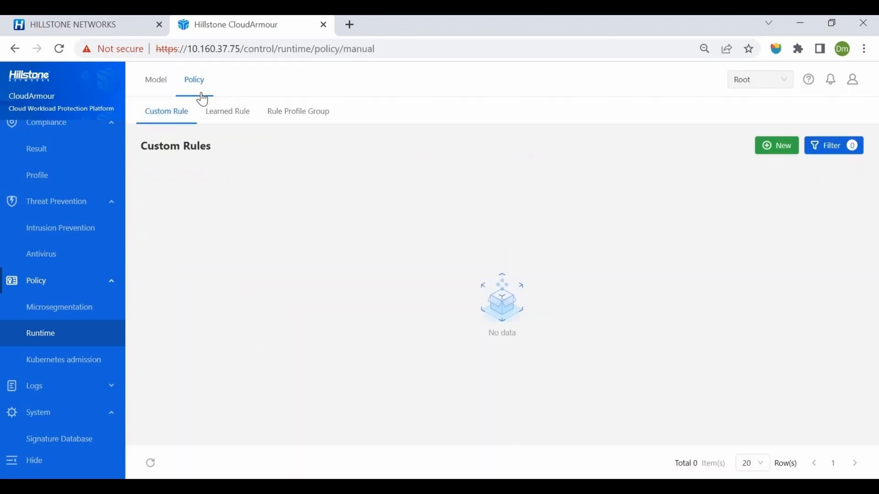
left_click(774, 145)
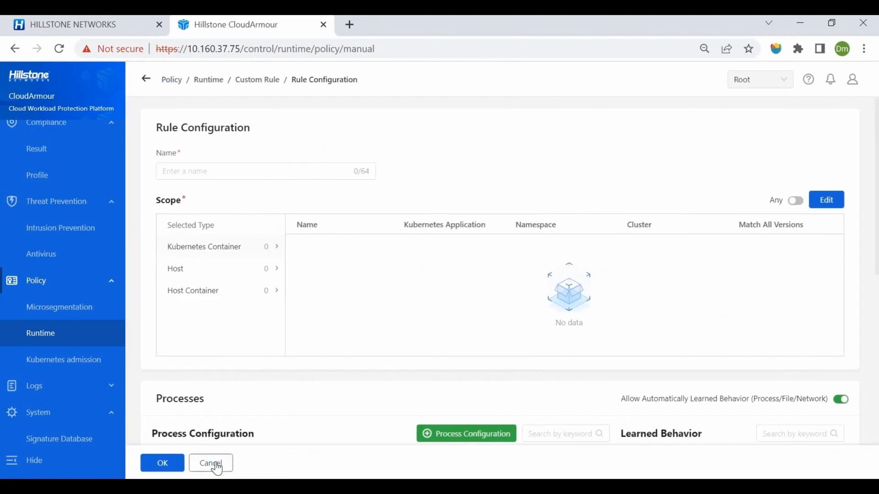
Review the Kubernetes admission policies, examine the condition options in a new policy form, and cancel without saving.
left_click(72, 368)
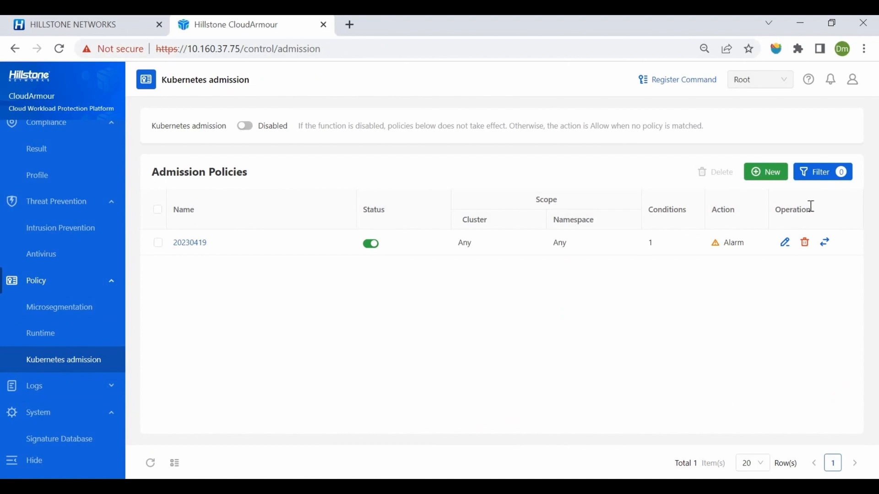
left_click(765, 172)
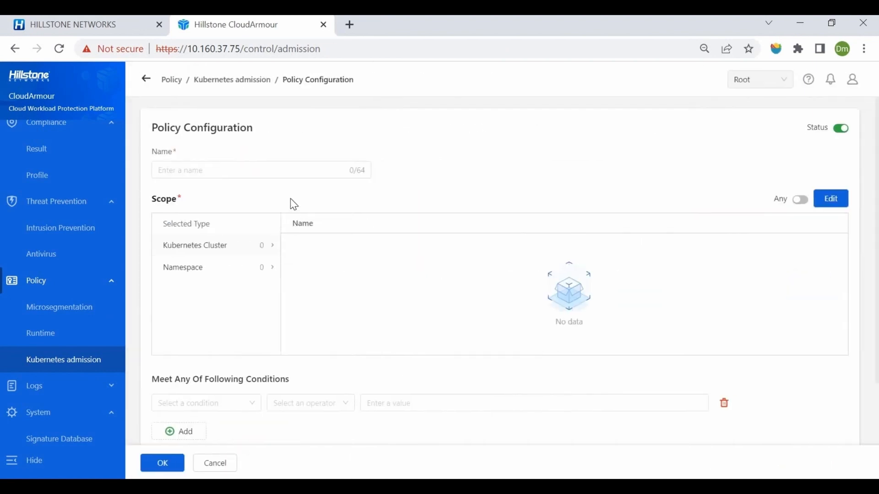
scroll(224, 285, "down", 2)
left_click(222, 331)
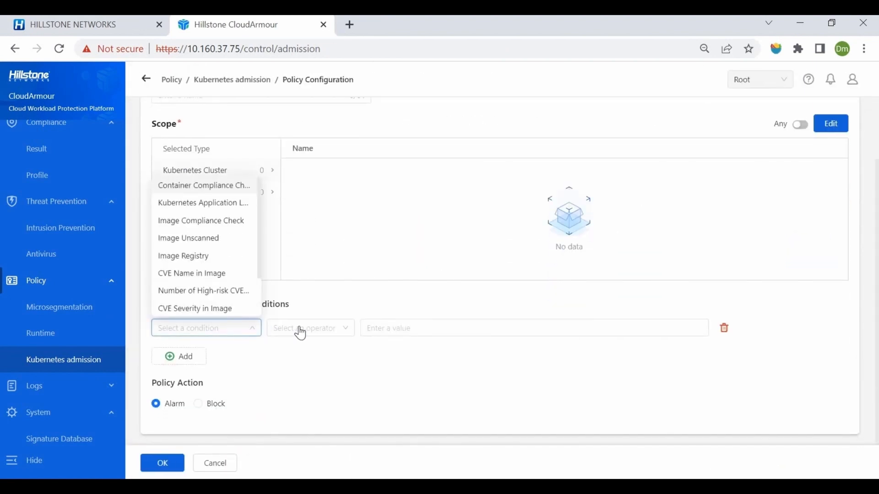
left_click(346, 330)
left_click(412, 330)
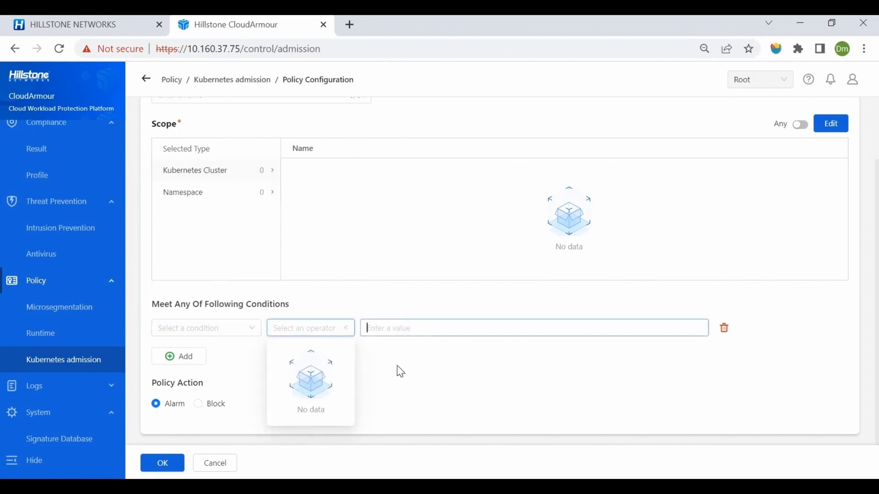
left_click(215, 463)
Review the runtime security events, the system maintenance logs and the log server page.
scroll(73, 348, "down", 2)
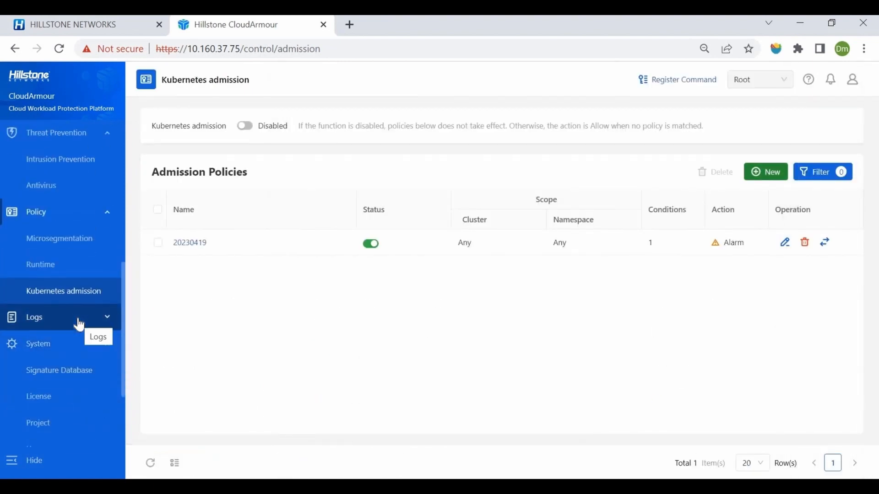
left_click(79, 325)
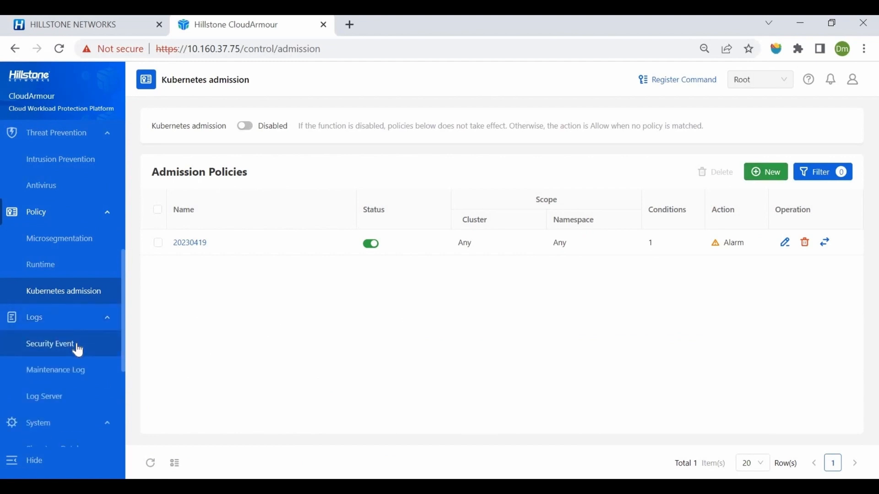
left_click(79, 350)
left_click(282, 84)
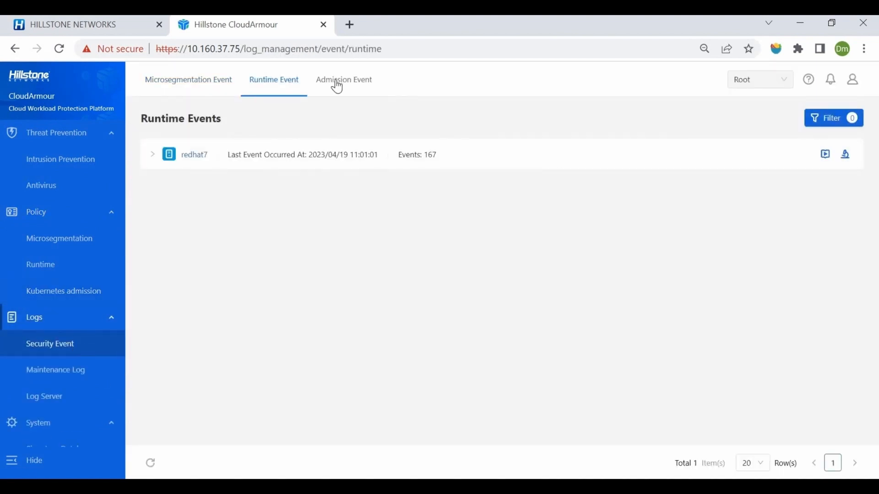
left_click(79, 372)
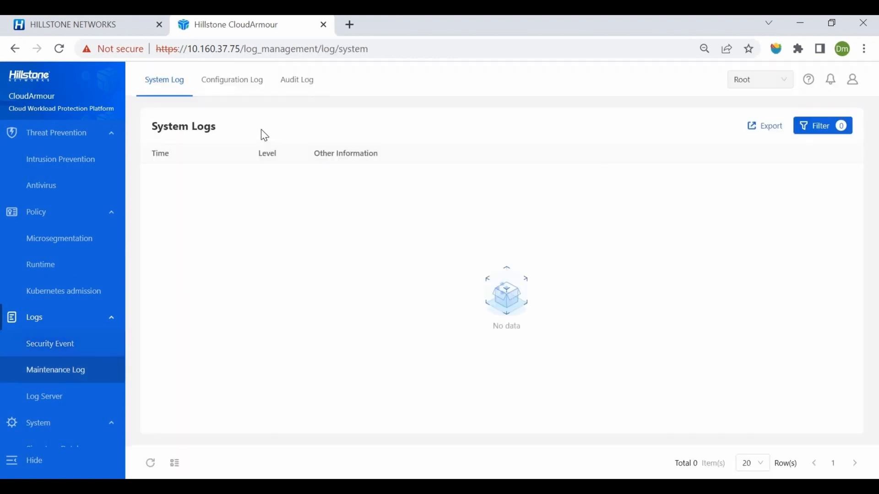
left_click(114, 403)
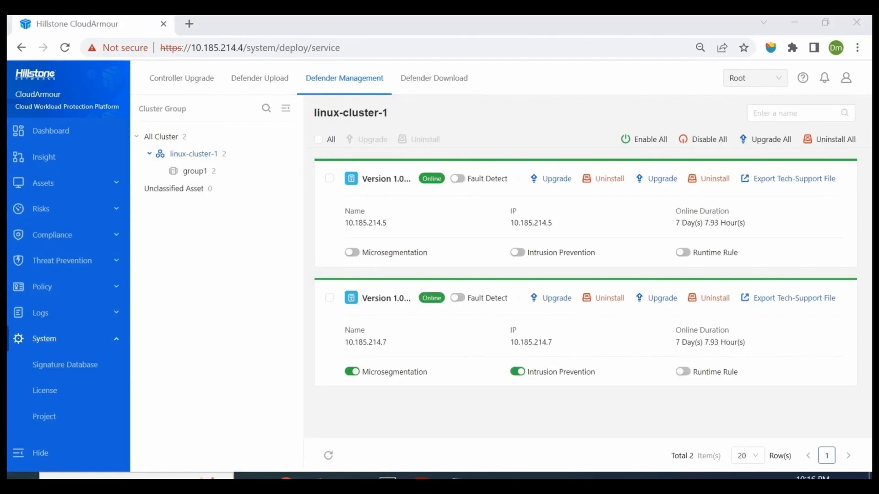
Check the microsegmentation setting of defender 10.185.214.7 in linux-cluster-1, and open the microsegmentation policies.
left_click(352, 372)
left_click(66, 288)
left_click(67, 313)
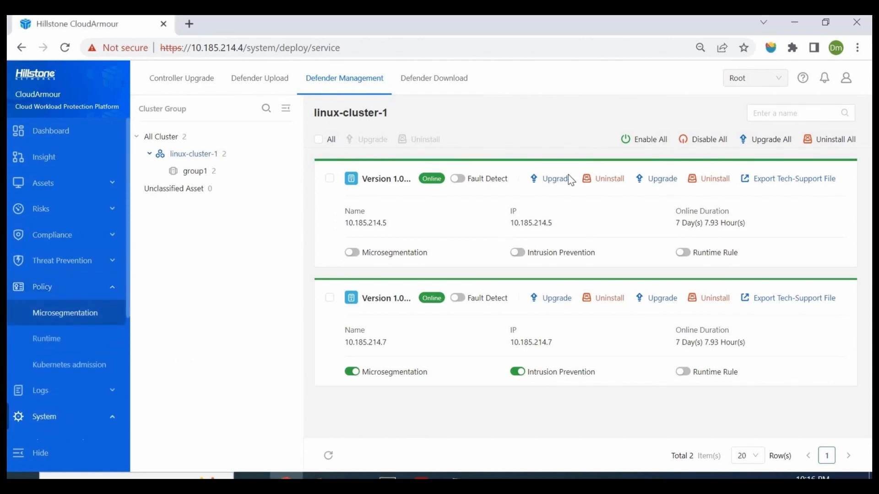
Check the microsegmentation scope of the test policy group and cancel without changing its selected assets.
left_click(641, 116)
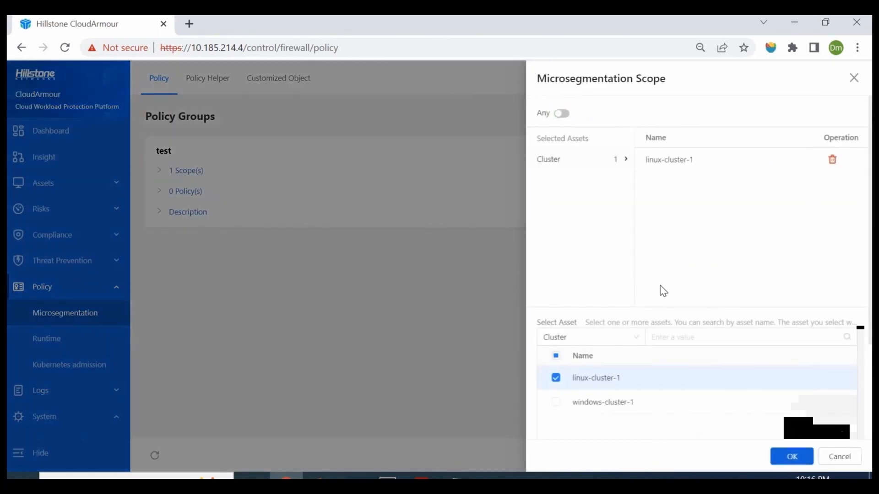
left_click(839, 456)
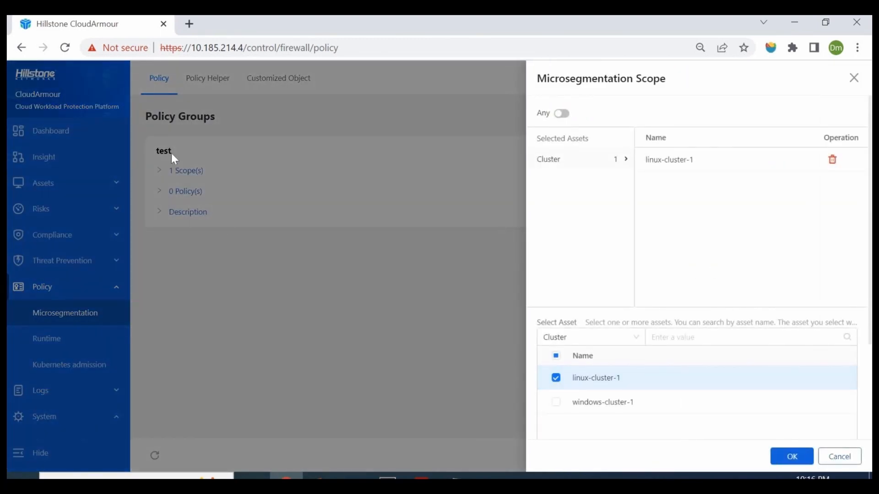
Review the configuration of the brute_force abnormal login policy, cancel without saving, and open the antivirus host detection records.
left_click(68, 287)
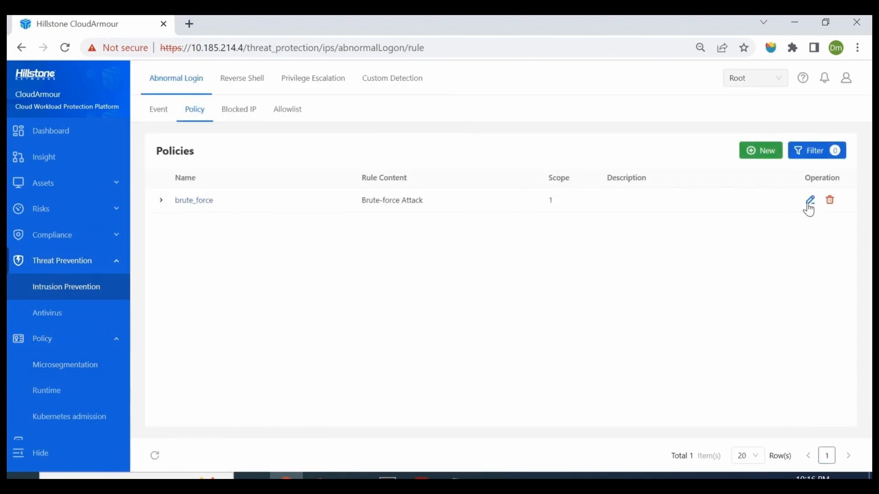
left_click(809, 200)
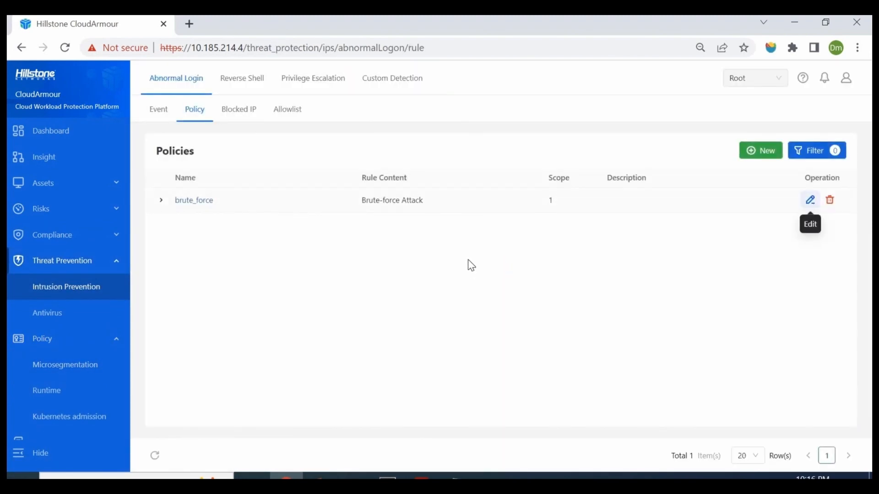
scroll(310, 359, "down", 5)
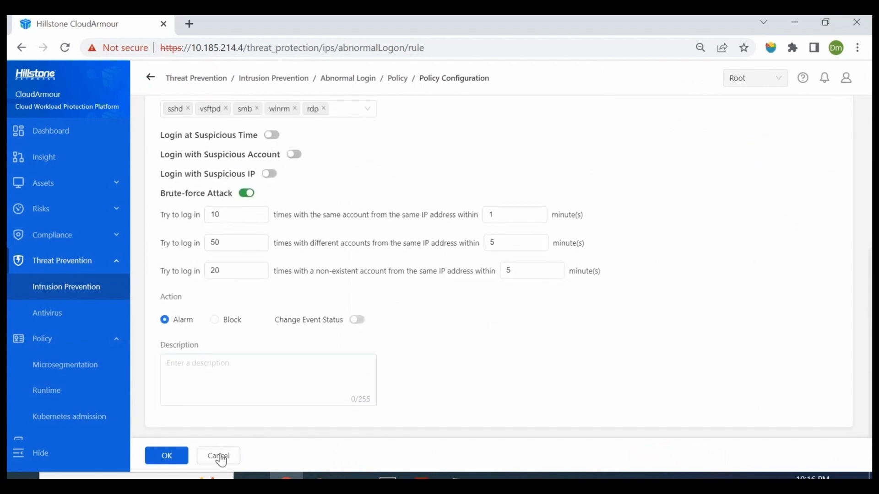
left_click(81, 280)
left_click(61, 313)
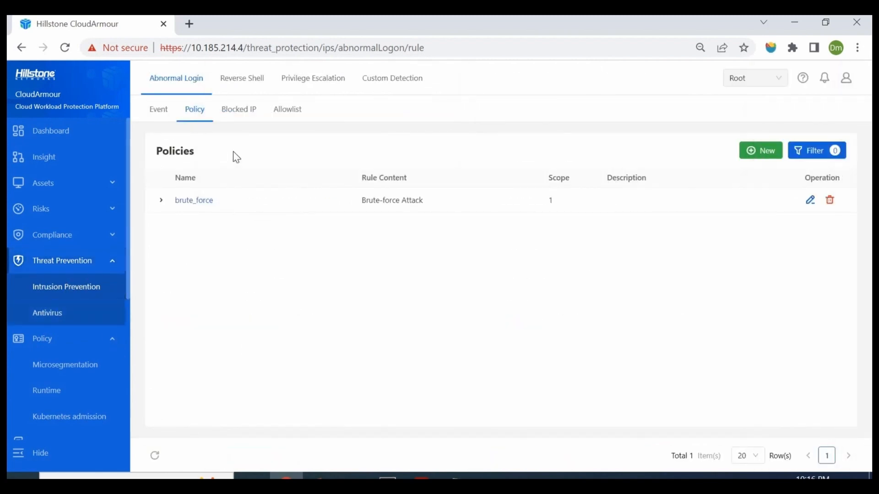
left_click(203, 79)
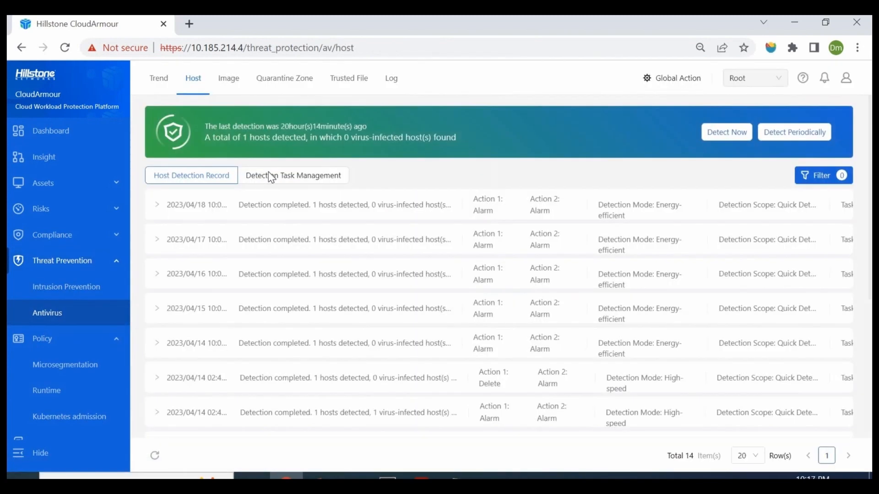
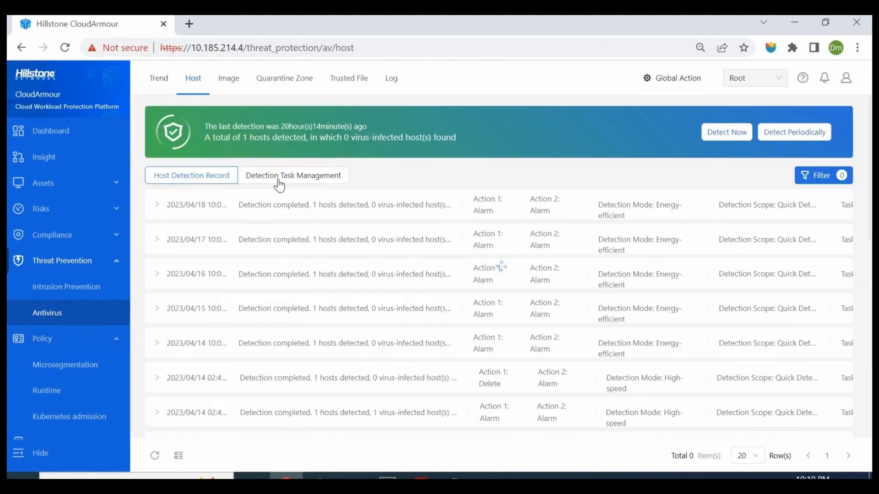
Start the test3 antivirus detection task, refresh its record and open the detection details of host 10.185.214.7.
left_click(279, 181)
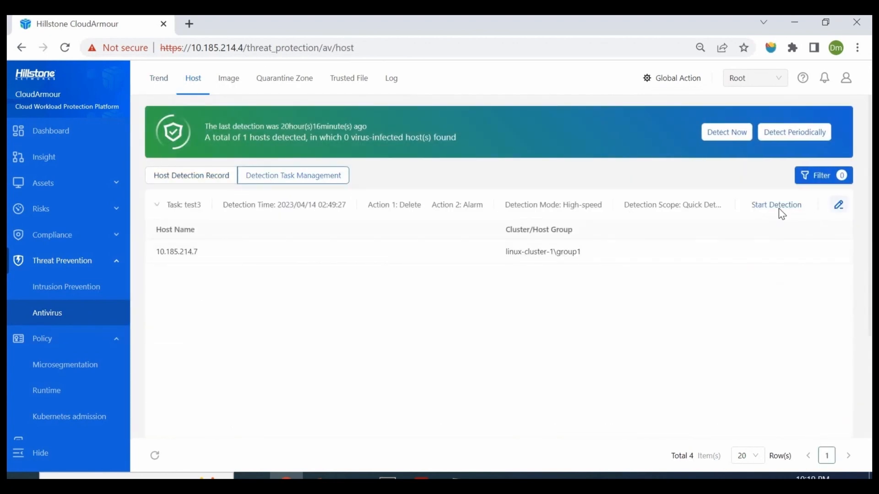
left_click(779, 212)
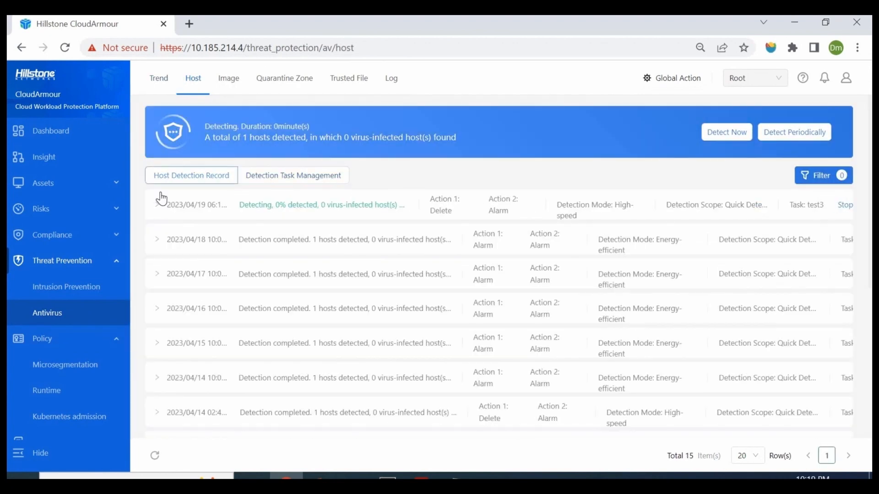
left_click(179, 216)
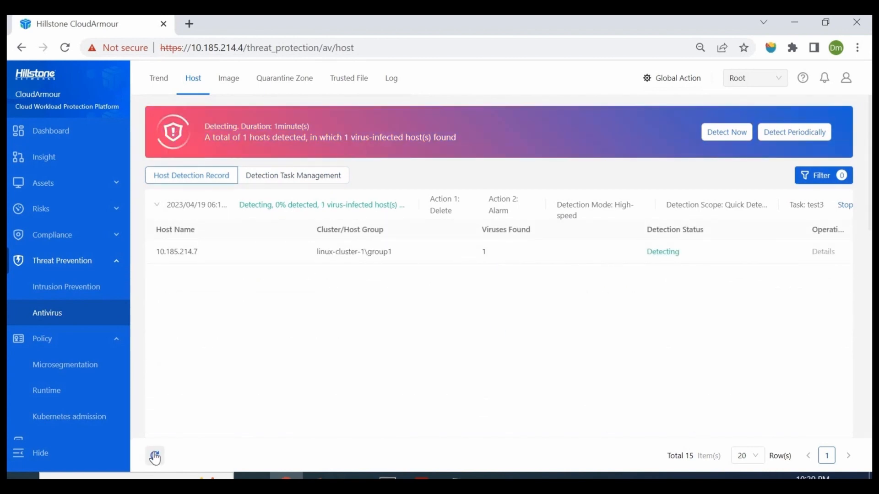
left_click(155, 455)
left_click(824, 252)
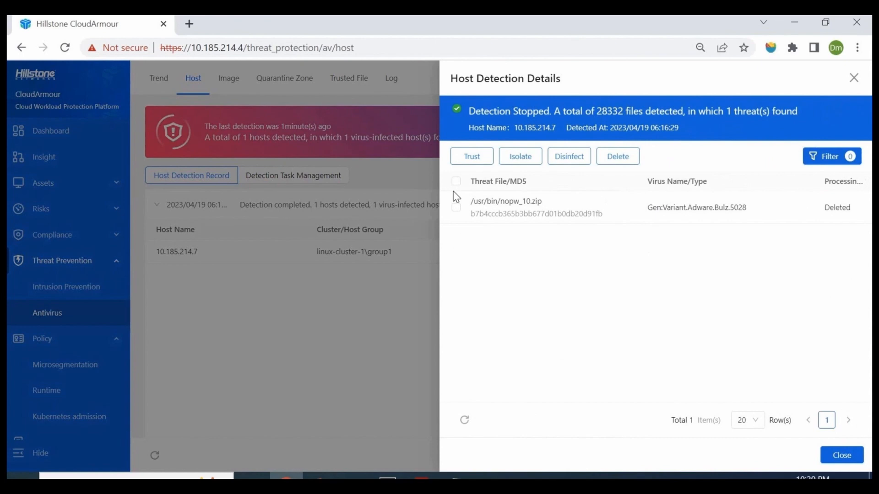
Switch to the MobaXterm session and look through the /usr/bin file listing for nopw_10.zip.
mouse_move(387, 477)
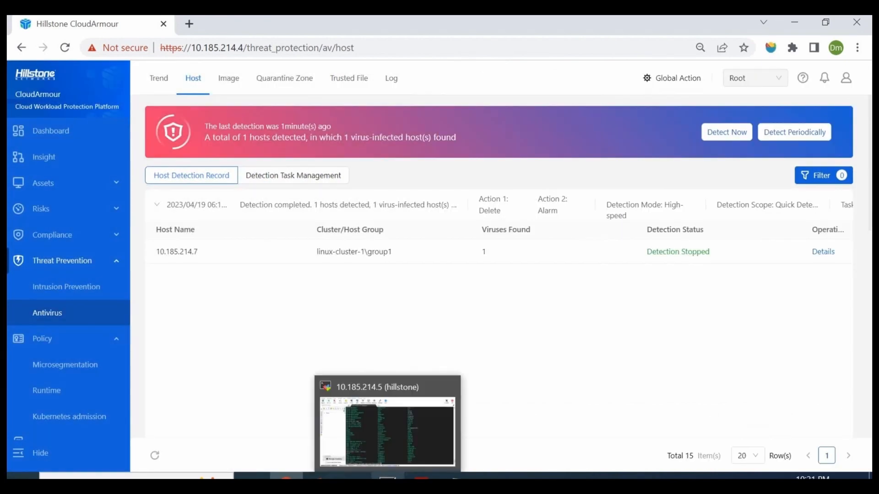
left_click(463, 424)
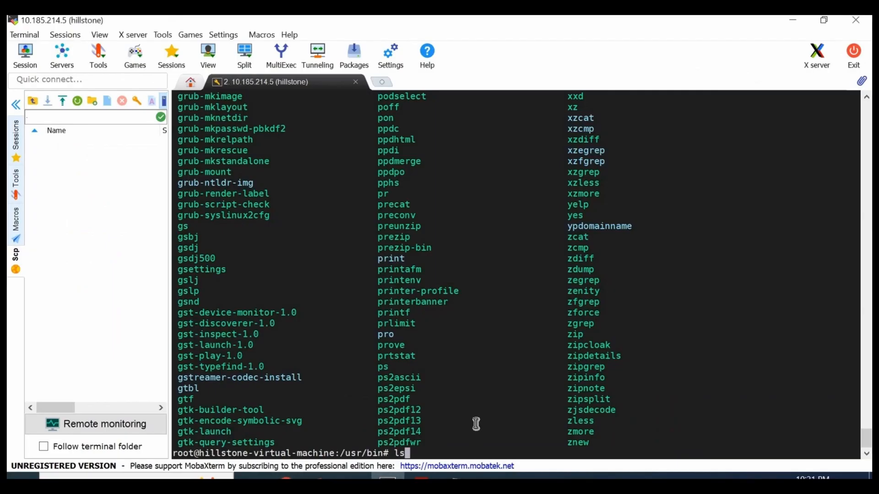
scroll(476, 423, "up", 20)
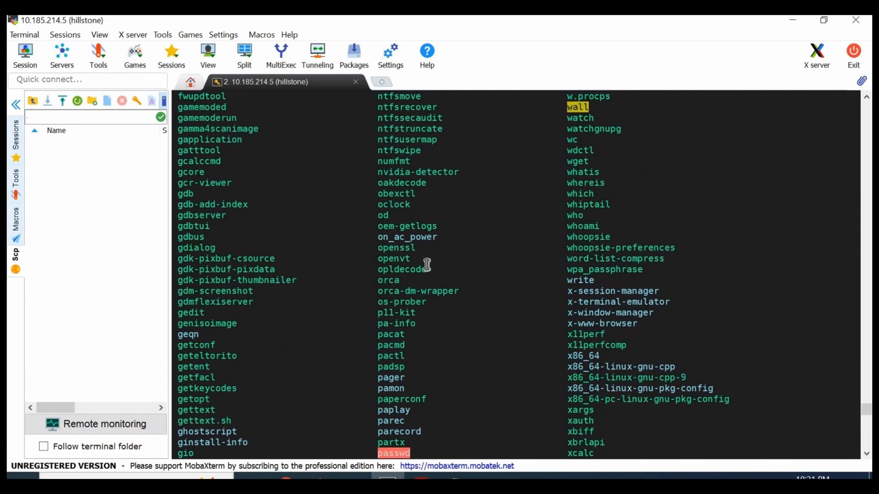
scroll(427, 265, "up", 15)
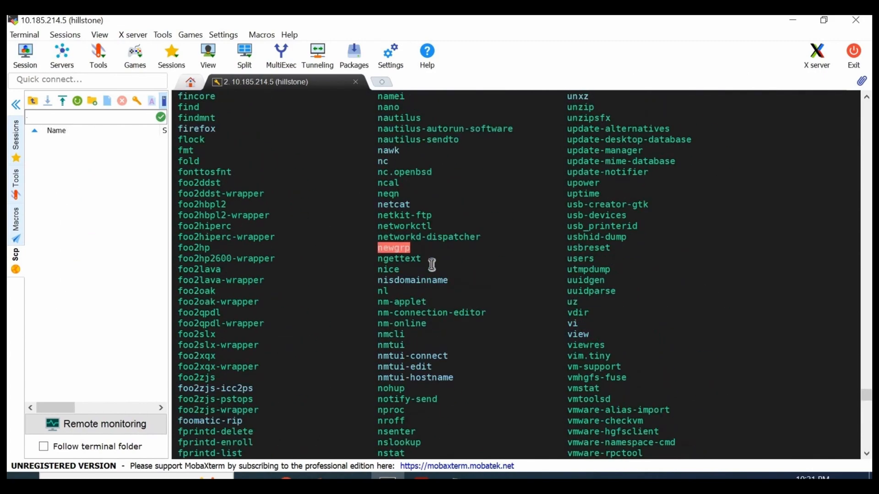
Return to CloudArmour, block the source IP of the 2023/04/19 06:12:29 abnormal login event, and open the list of blocked IPs.
left_click(286, 477)
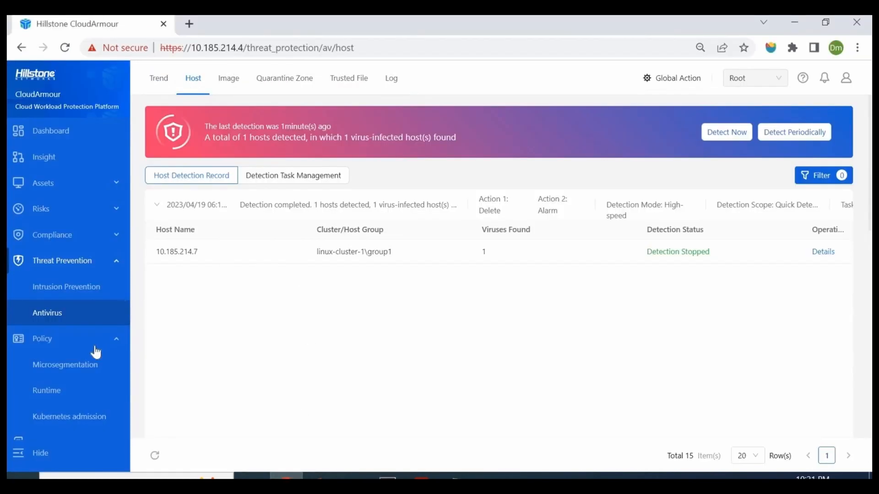
left_click(119, 288)
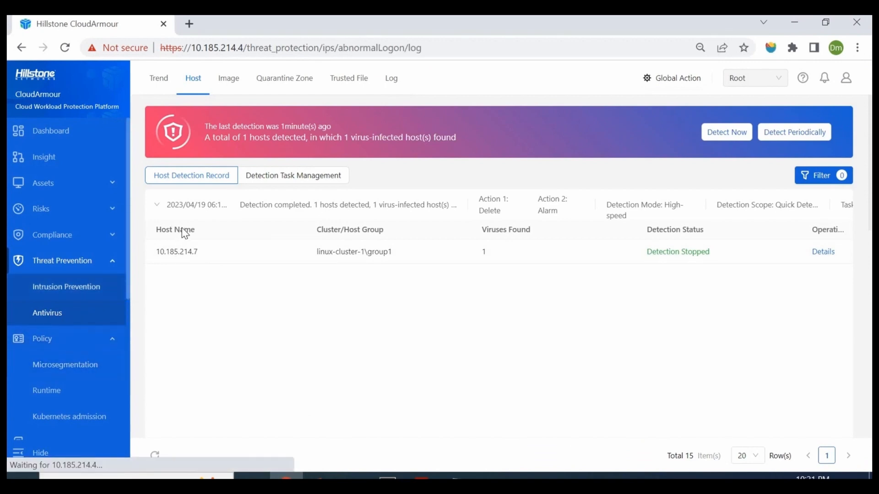
left_click(160, 202)
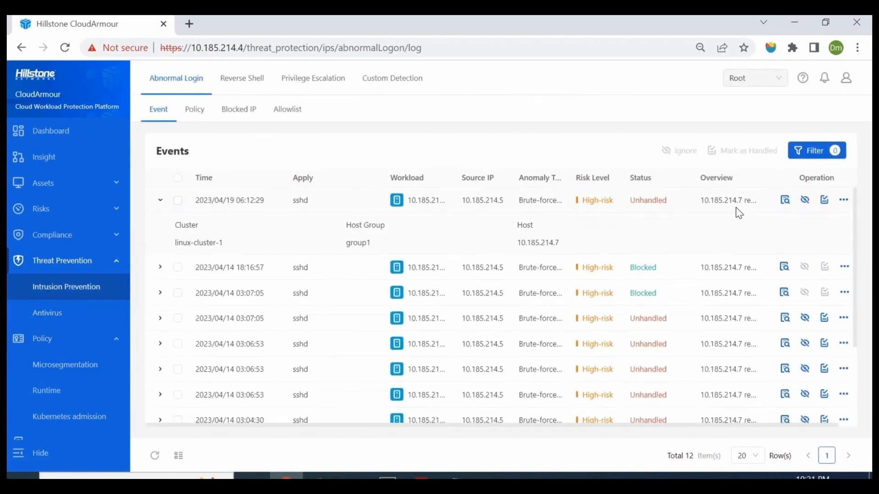
left_click(843, 200)
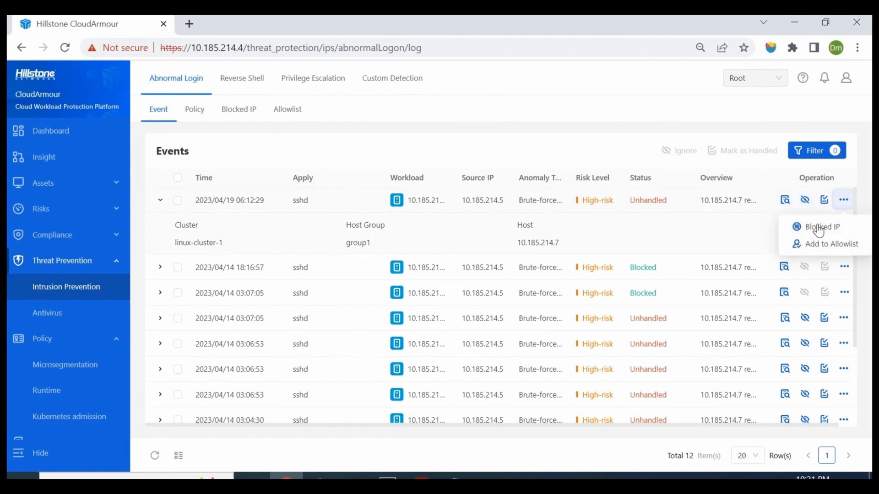
left_click(820, 227)
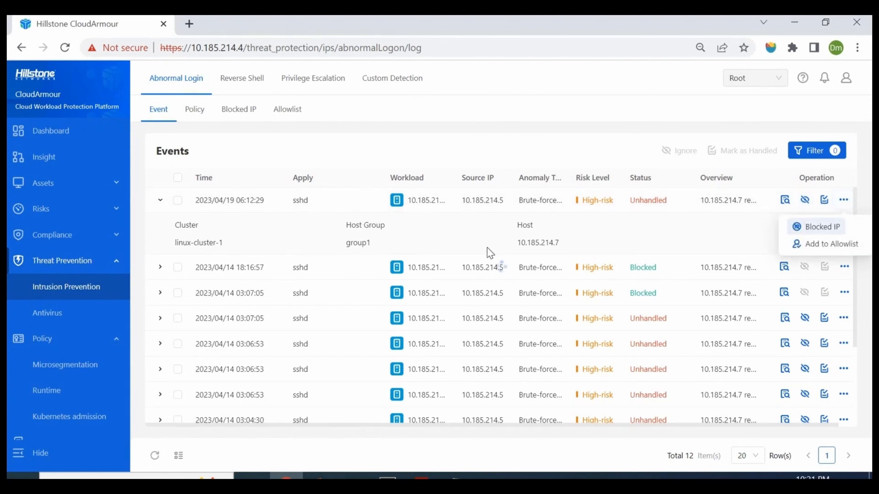
left_click(243, 111)
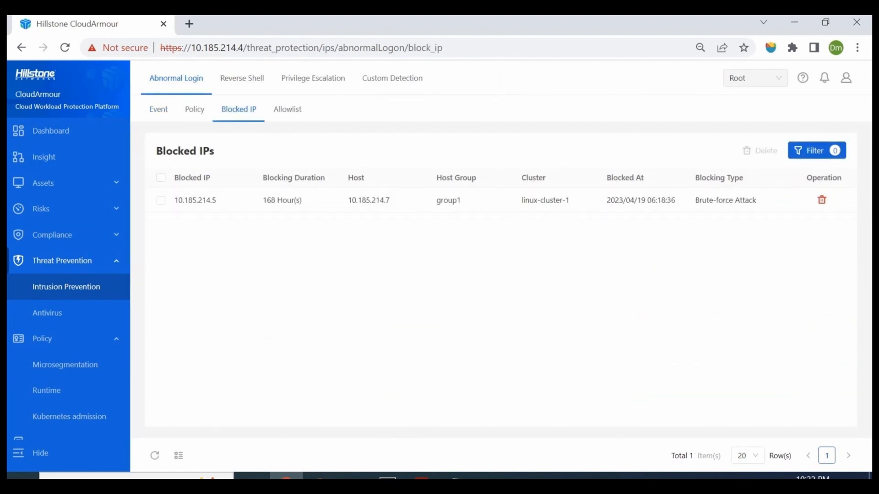
Switch to the MobaXterm session and enter the exit command to leave the current shell.
left_click(388, 477)
type("exit")
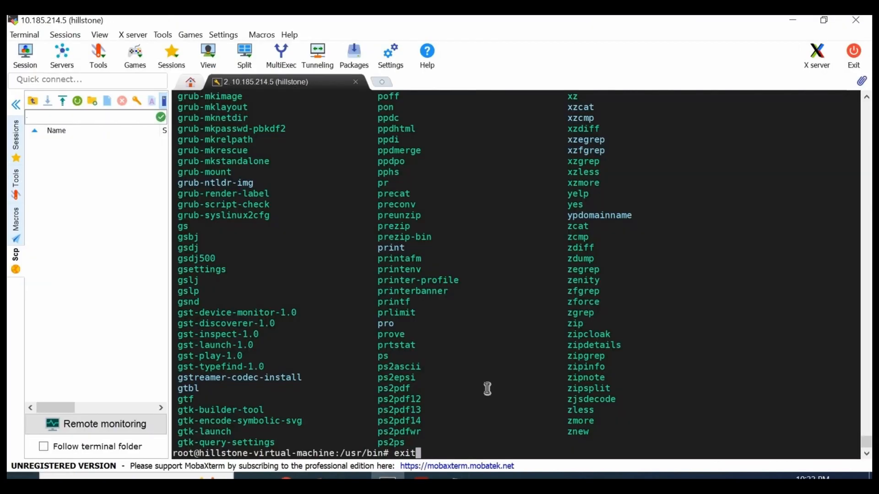